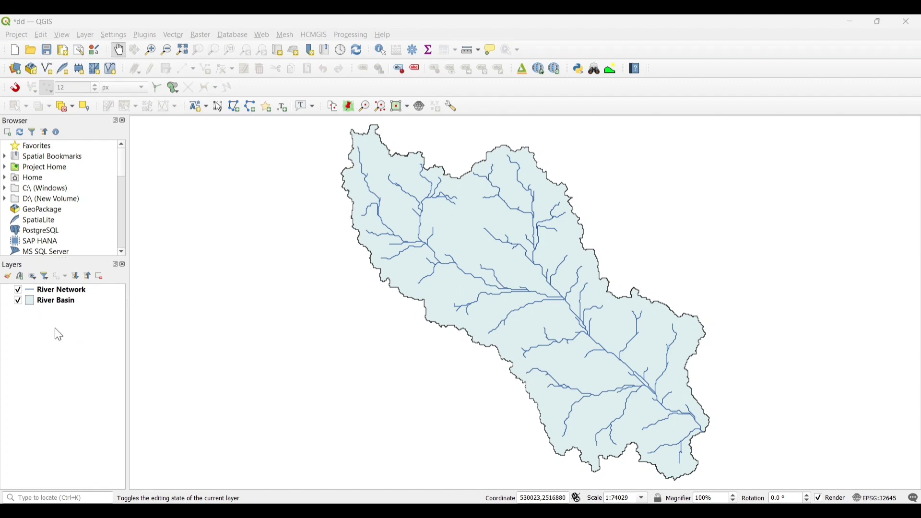
# Open the River Basin attribute table and turn on editing.
pyautogui.click(61, 306)
pyautogui.rightClick(61, 306)
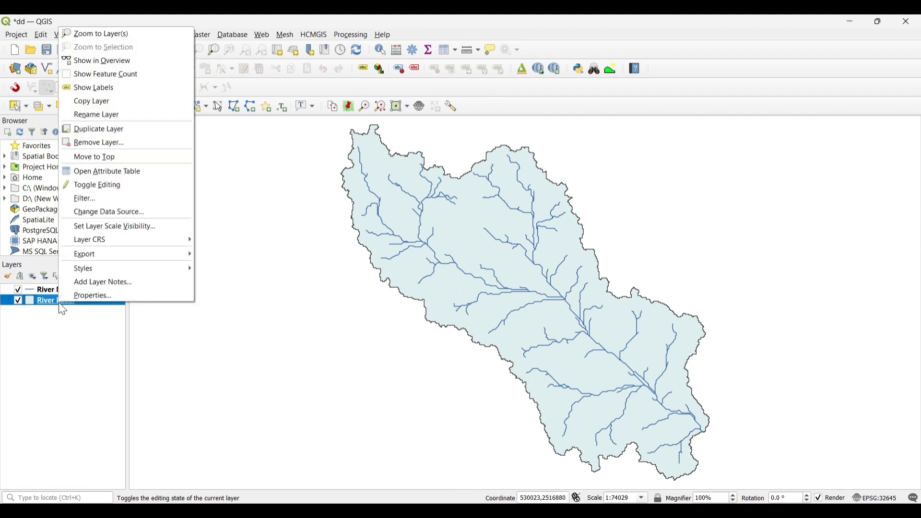
pyautogui.click(91, 172)
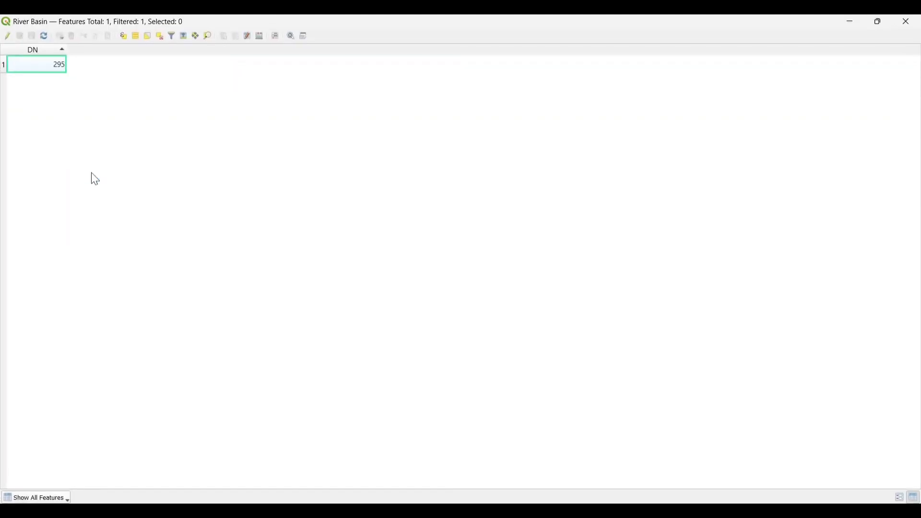
pyautogui.click(10, 36)
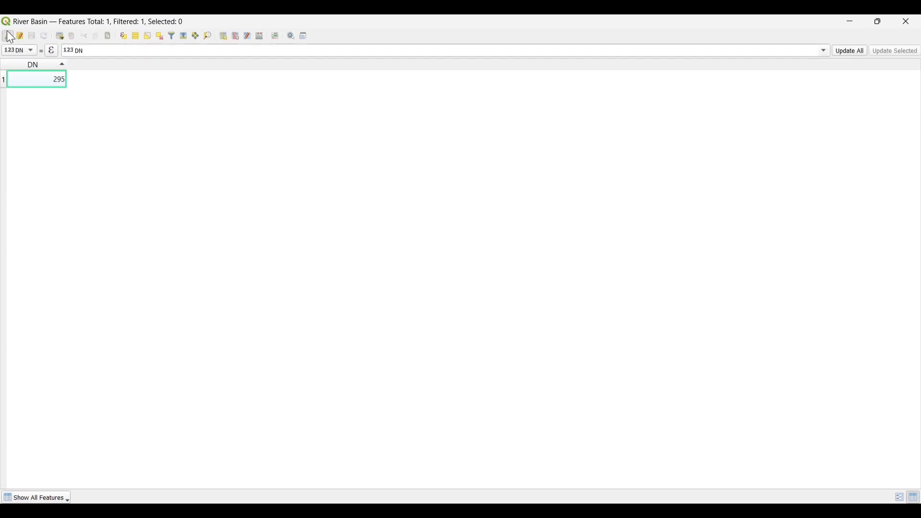
# Add a decimal Basin_area field (length 20, precision 5) computed with $area, and save the edits.
pyautogui.click(259, 39)
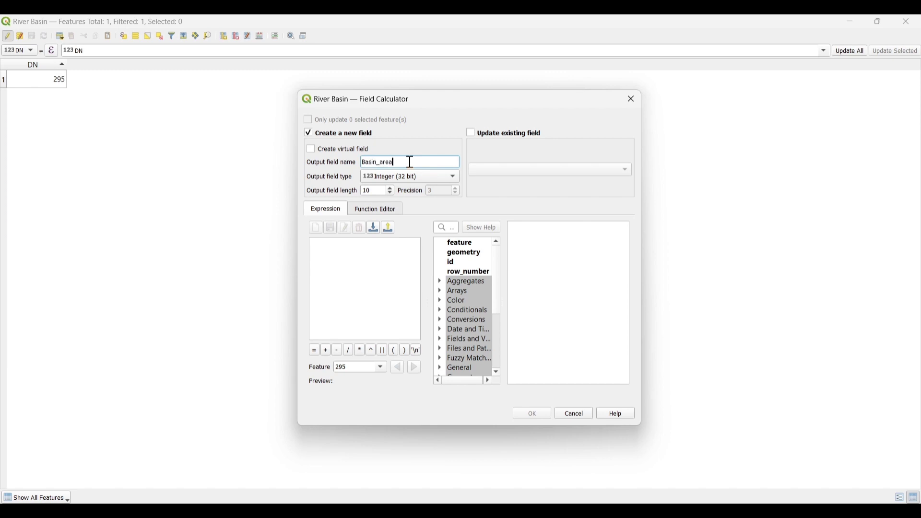
pyautogui.click(405, 177)
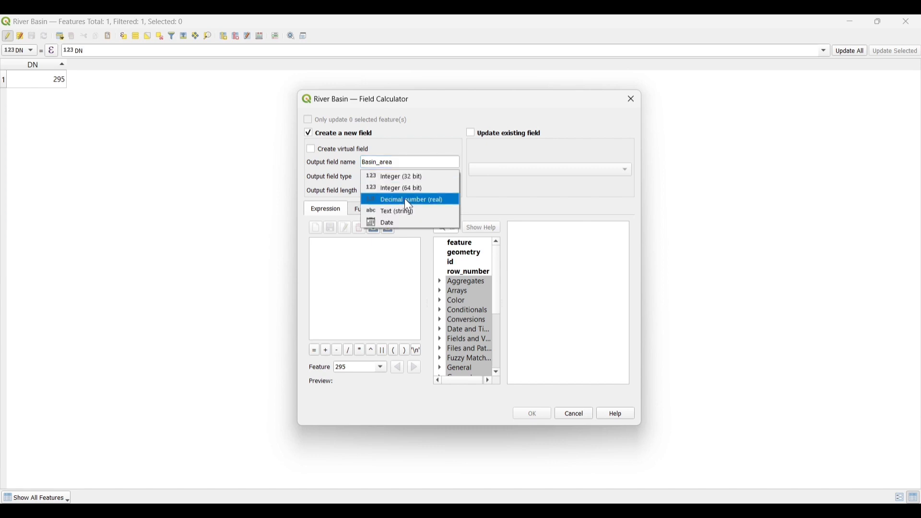
pyautogui.click(405, 198)
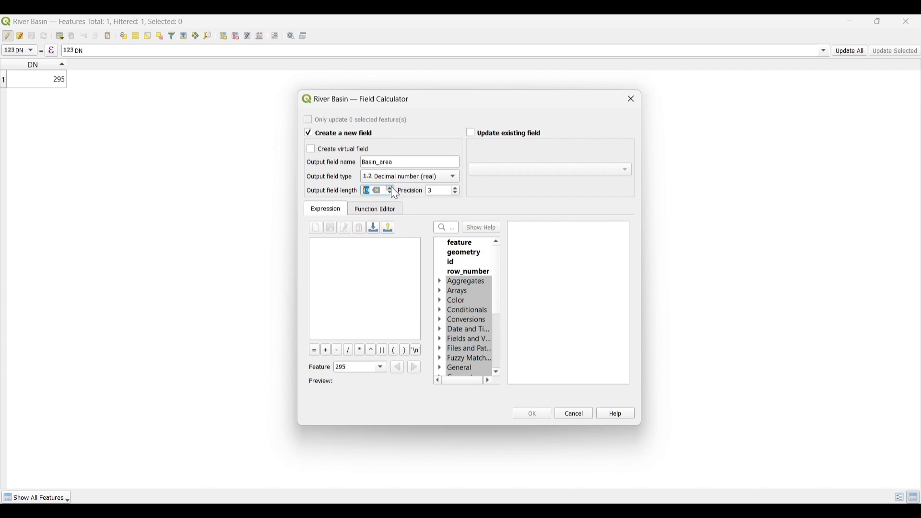
pyautogui.press('Tab')
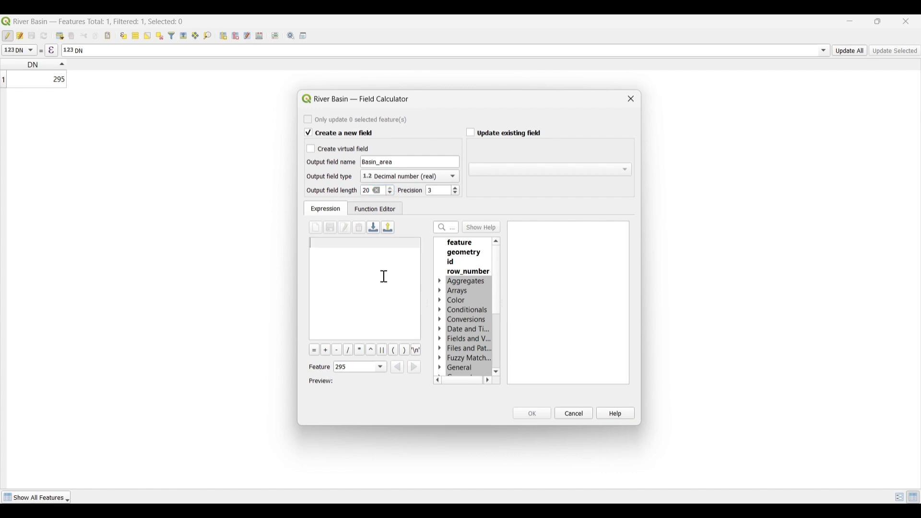
pyautogui.scroll(-1, 436, 360)
pyautogui.write('5')
pyautogui.click(440, 349)
pyautogui.scroll(-3, 455, 345)
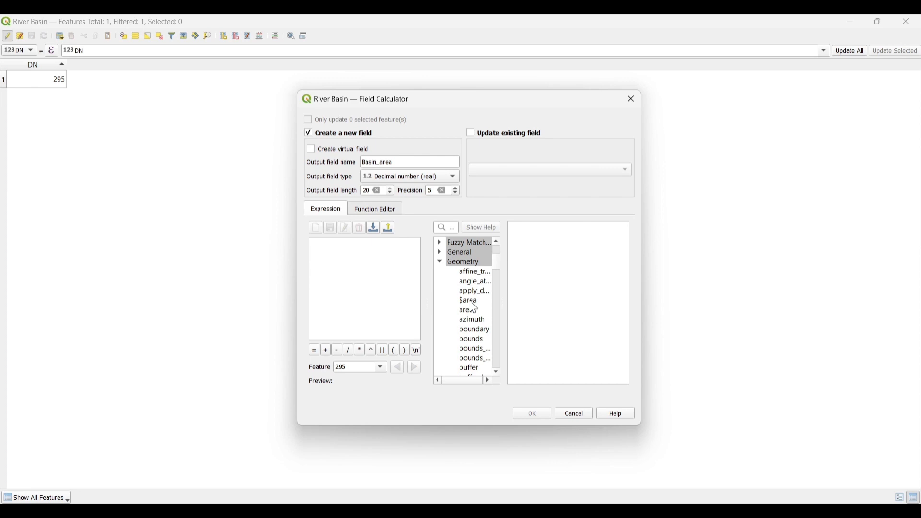
pyautogui.click(470, 303)
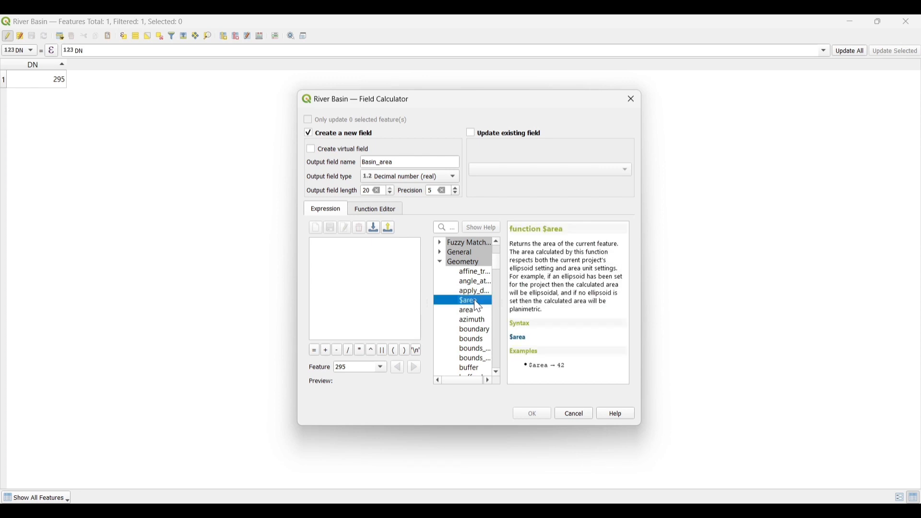
pyautogui.doubleClick(474, 299)
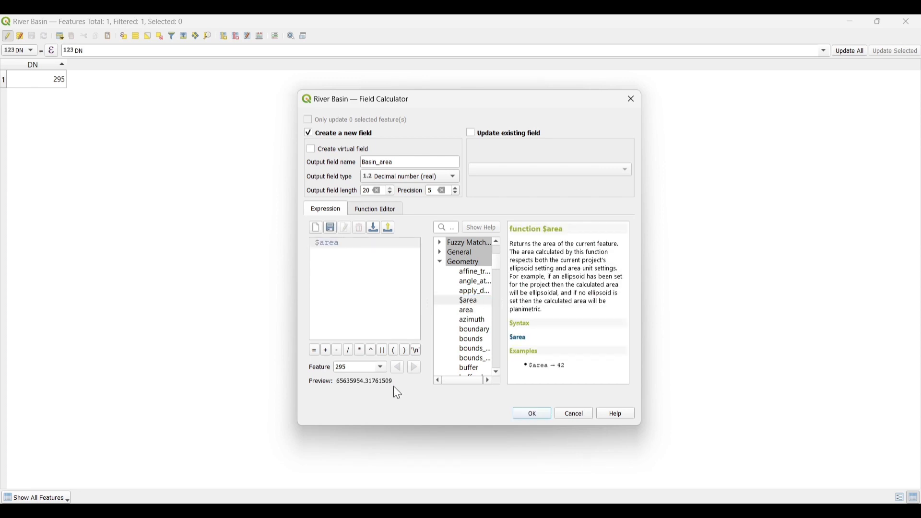
pyautogui.click(546, 420)
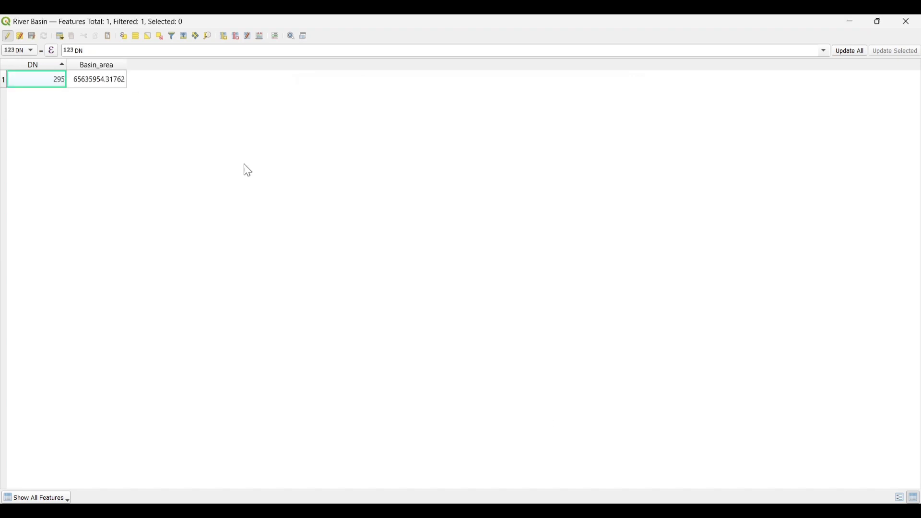
pyautogui.click(7, 36)
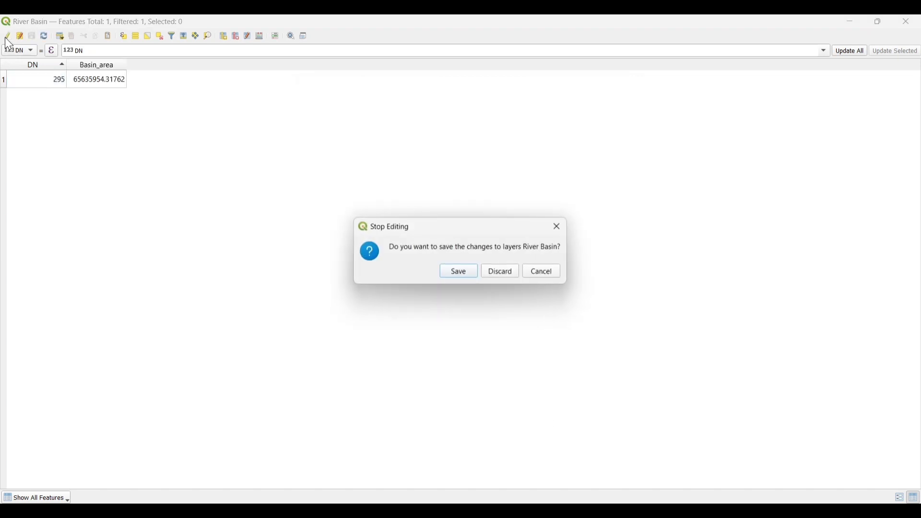
pyautogui.click(458, 275)
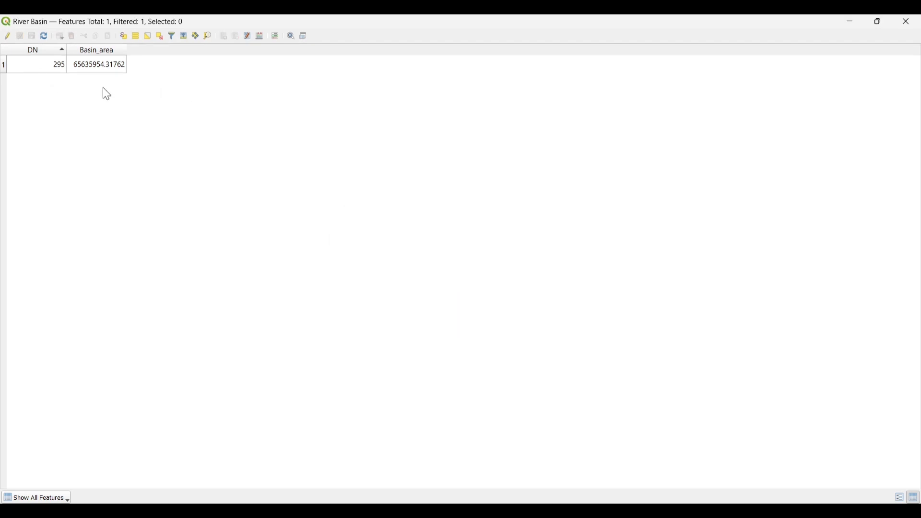
# Close the basin table and open the River Network attribute table.
pyautogui.click(907, 21)
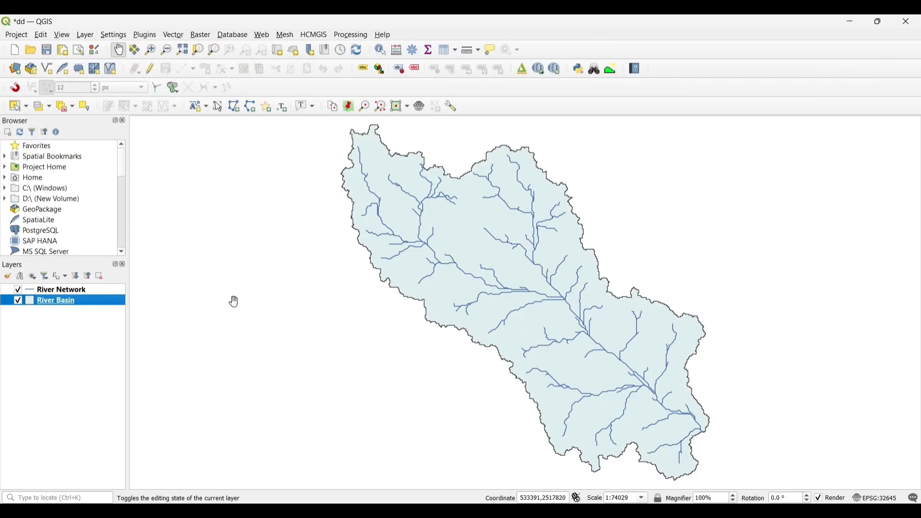
pyautogui.click(79, 290)
pyautogui.rightClick(79, 290)
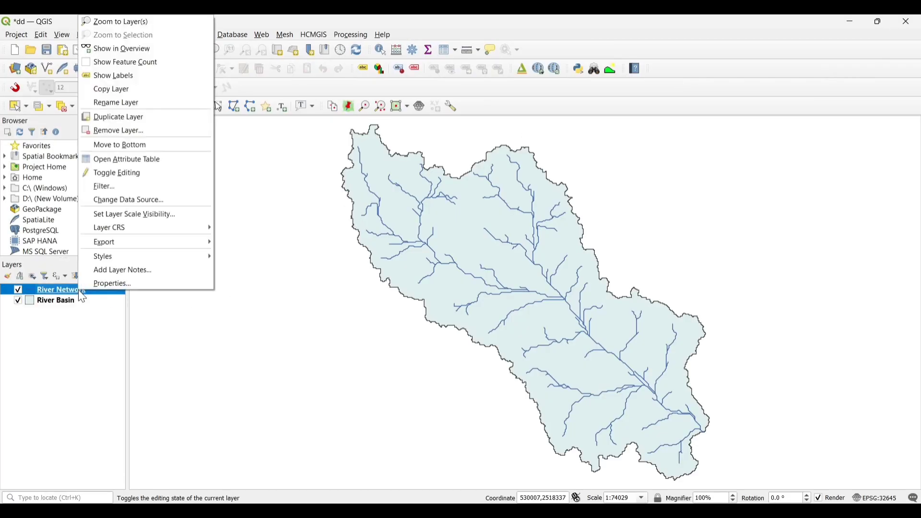
pyautogui.click(92, 158)
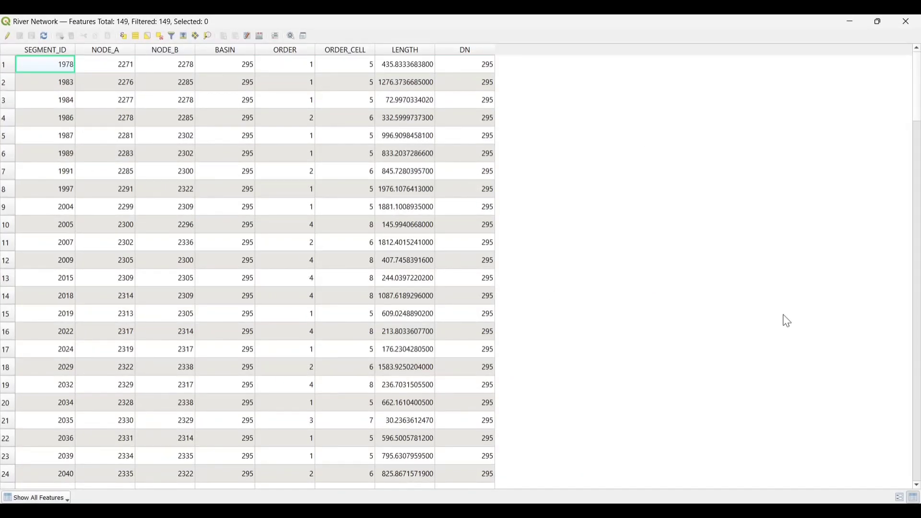
# Scroll through the 149 stream records, then bring up Vector > Geoprocessing Tools.
pyautogui.scroll(-20, 783, 315)
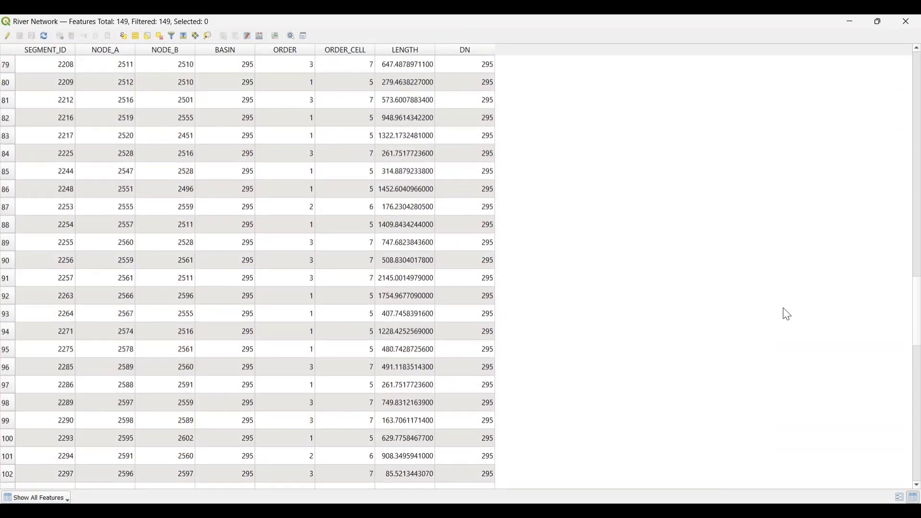
pyautogui.scroll(-10, 783, 308)
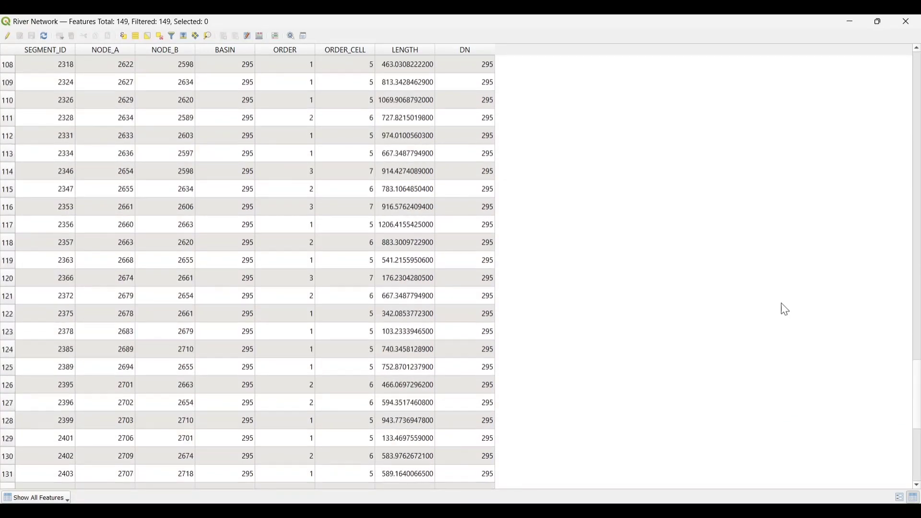
pyautogui.click(174, 35)
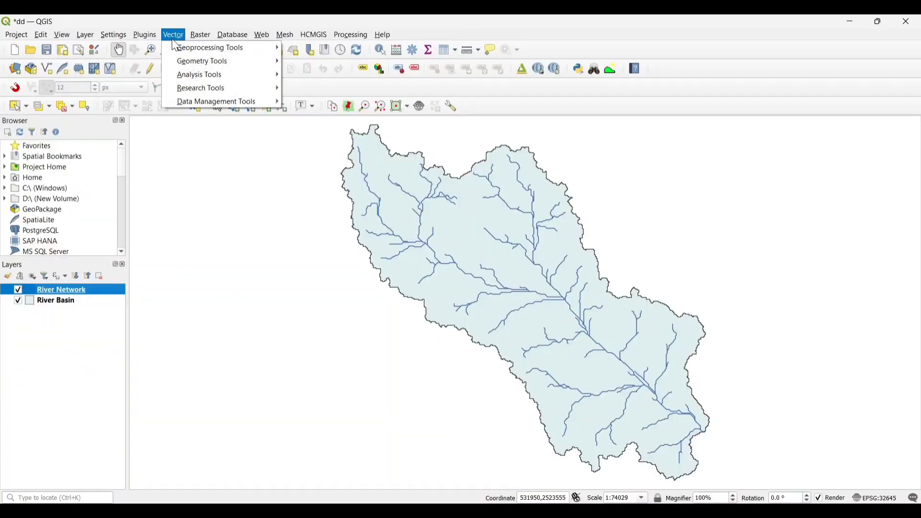
pyautogui.moveTo(218, 48)
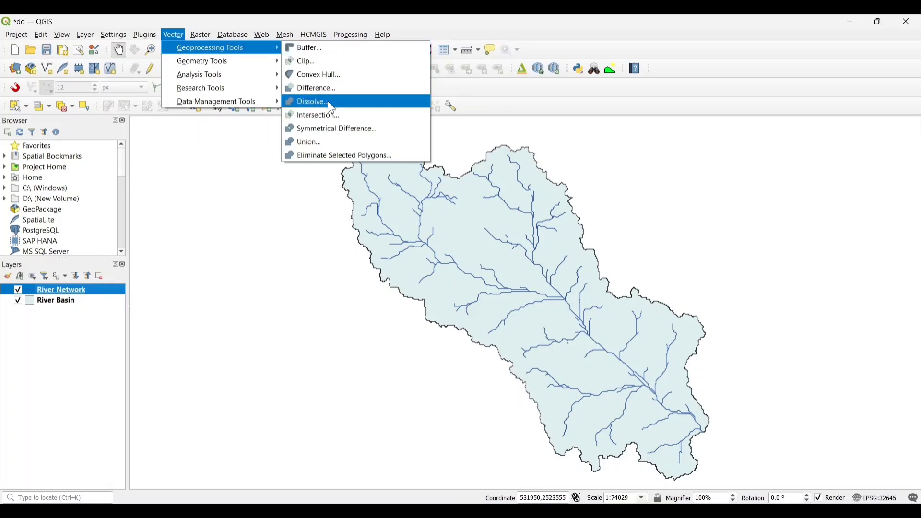
# Dissolve River Network into Dissolve.shp in the DRAINAGE DENSITY folder.
pyautogui.click(310, 100)
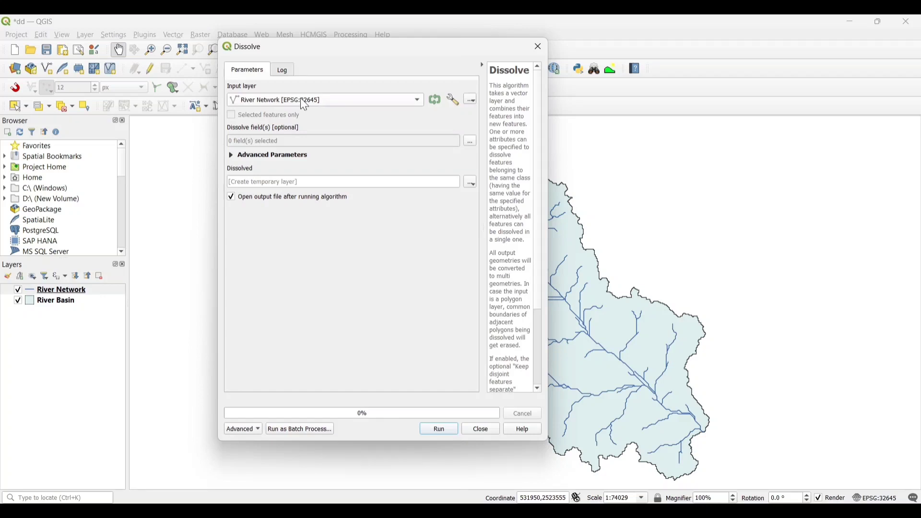
pyautogui.click(303, 100)
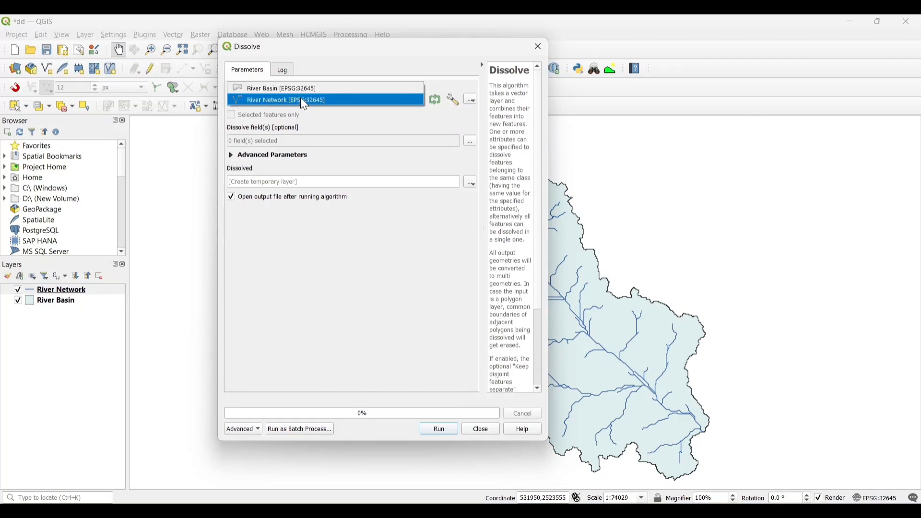
pyautogui.click(302, 97)
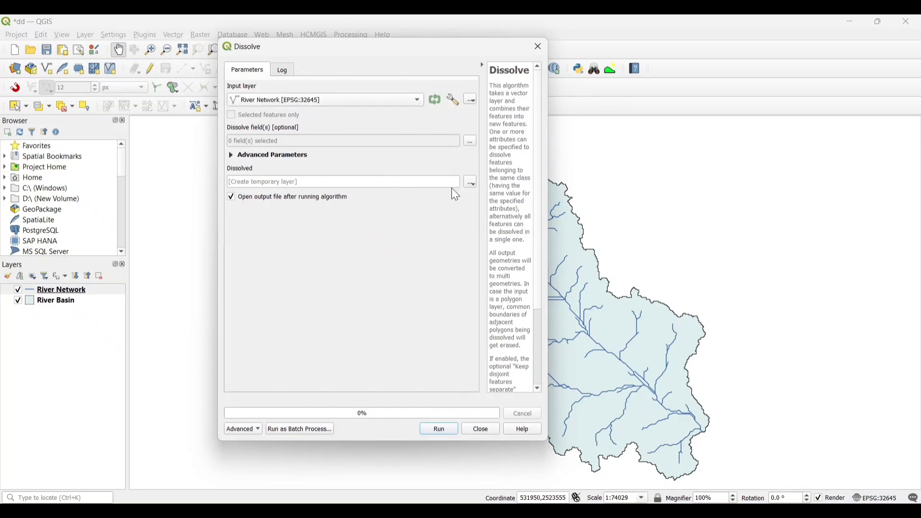
pyautogui.click(471, 184)
pyautogui.click(485, 207)
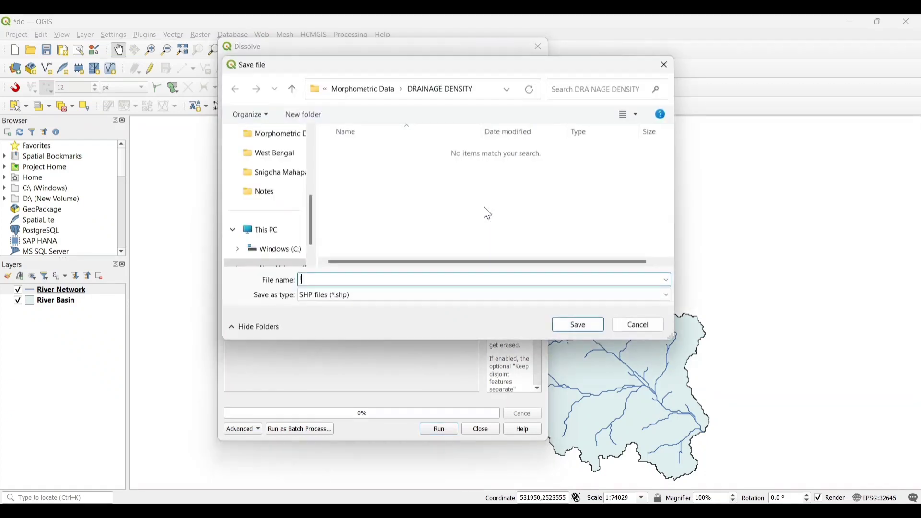
pyautogui.write('Dissolve')
pyautogui.click(582, 326)
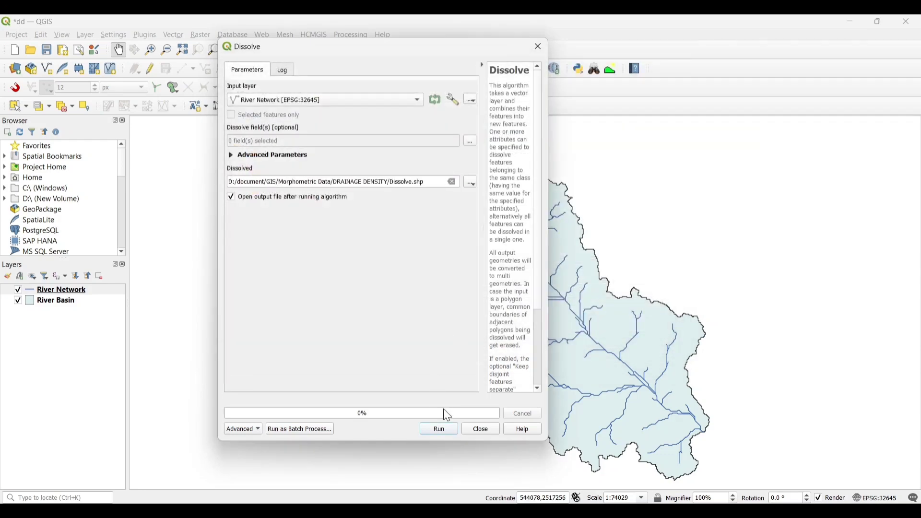
pyautogui.click(436, 431)
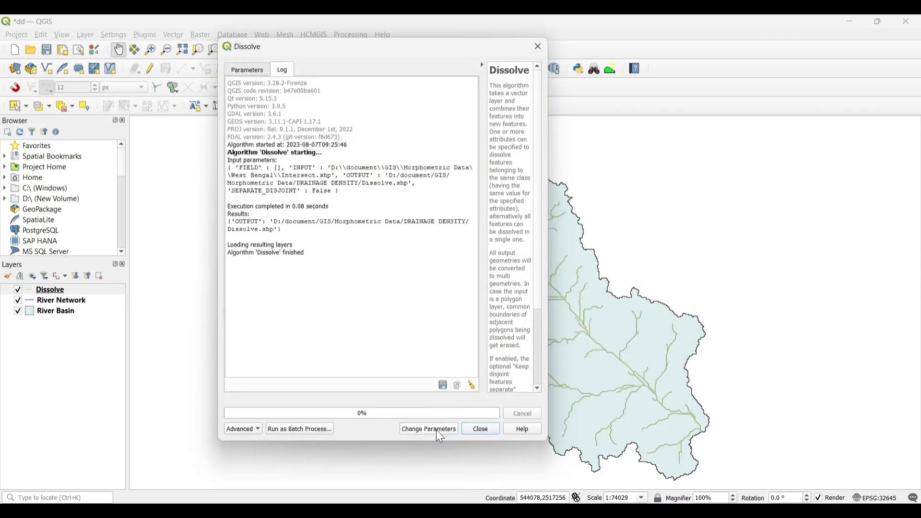
pyautogui.click(481, 429)
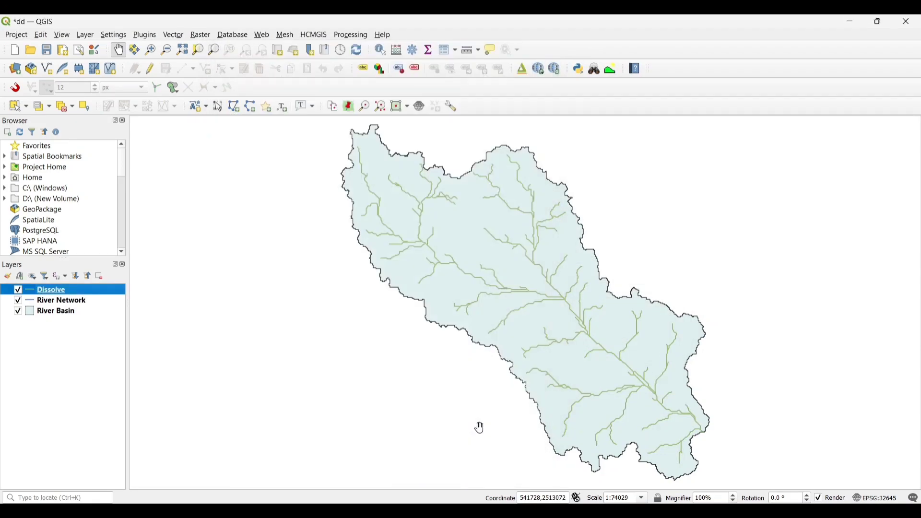
# Hide River Network and colour the Dissolve stream lines blue.
pyautogui.click(18, 301)
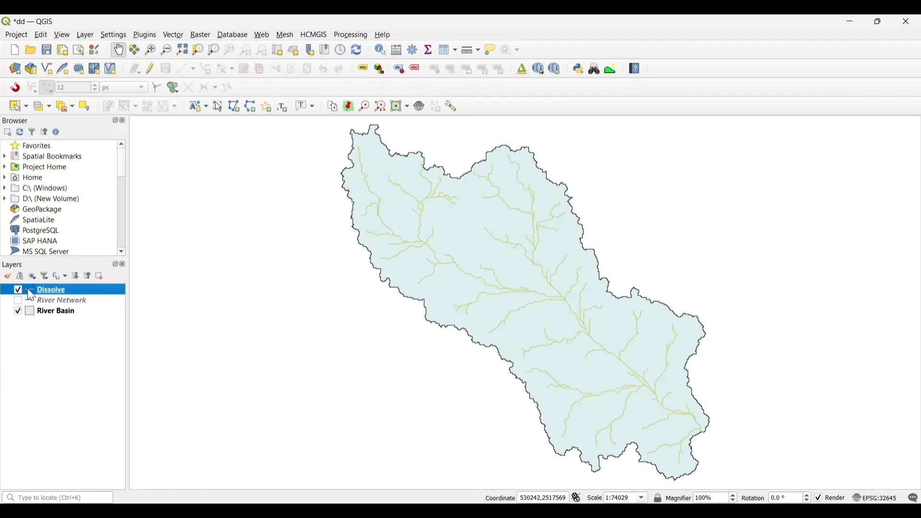
pyautogui.doubleClick(28, 289)
pyautogui.click(392, 147)
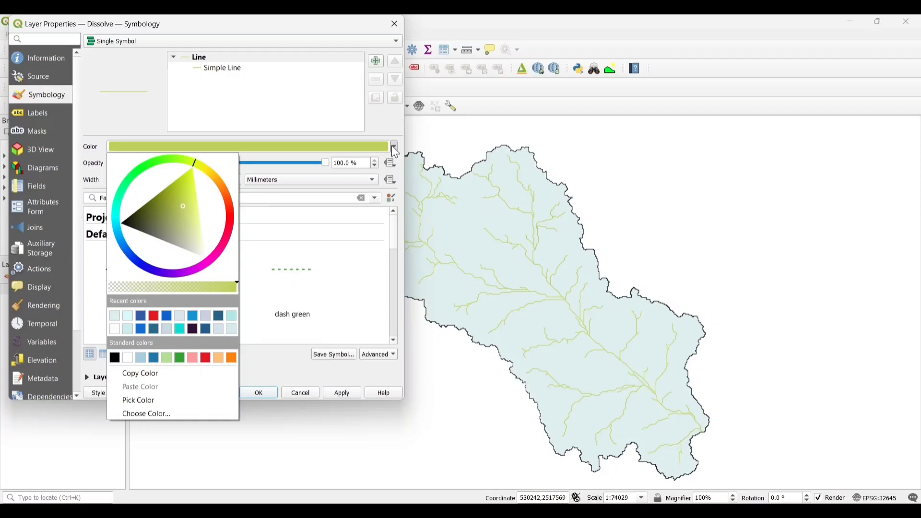
pyautogui.click(143, 316)
pyautogui.click(356, 397)
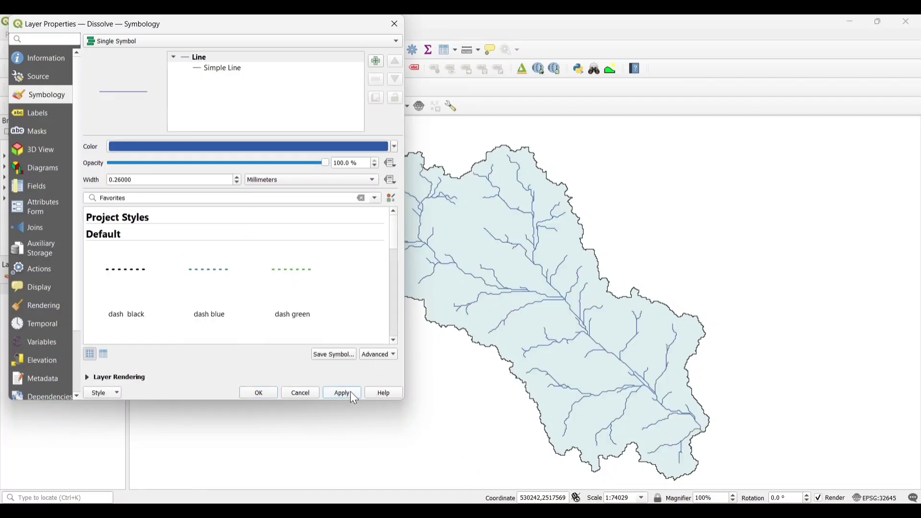
pyautogui.click(264, 393)
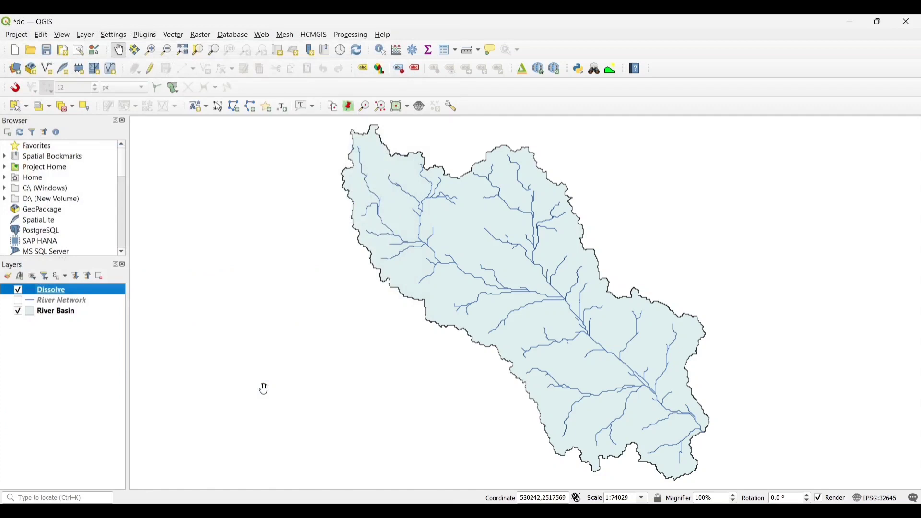
pyautogui.rightClick(56, 289)
# Add a decimal Stream_len field to Dissolve, computed with $length (95628.96023).
pyautogui.click(114, 159)
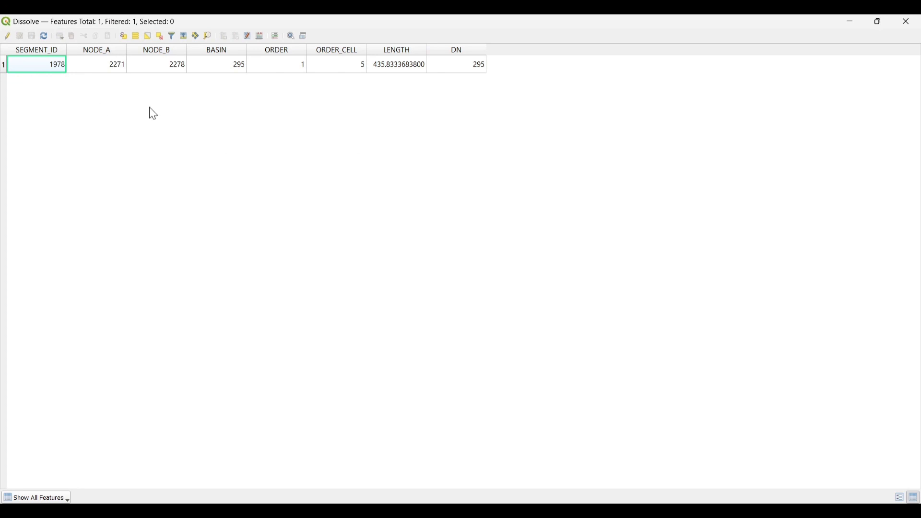
pyautogui.click(8, 38)
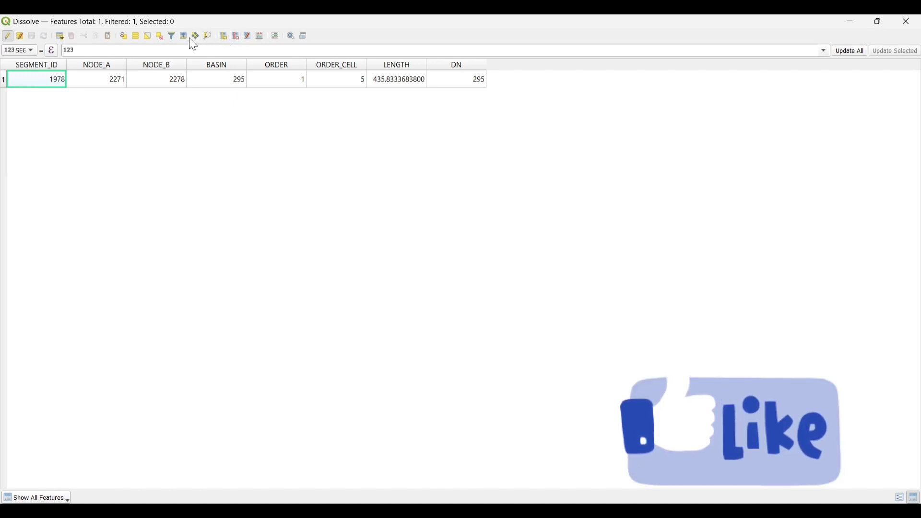
pyautogui.click(260, 39)
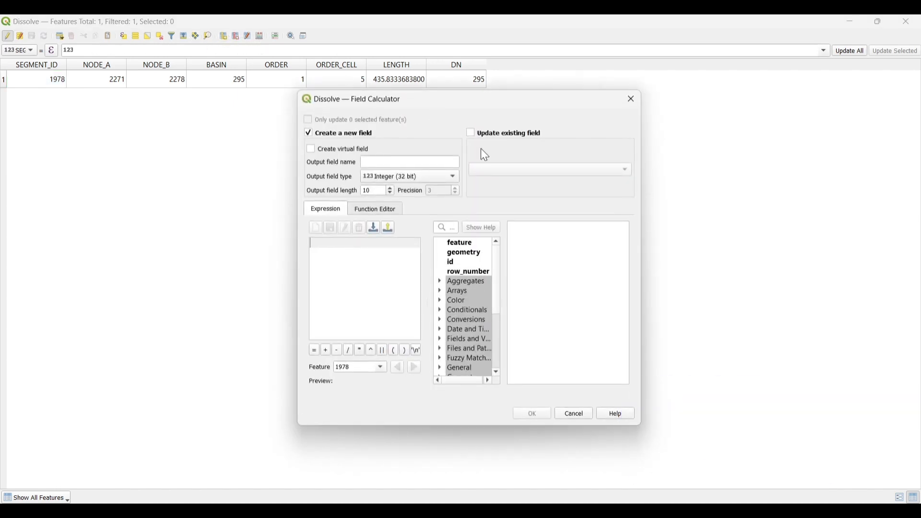
pyautogui.click(433, 161)
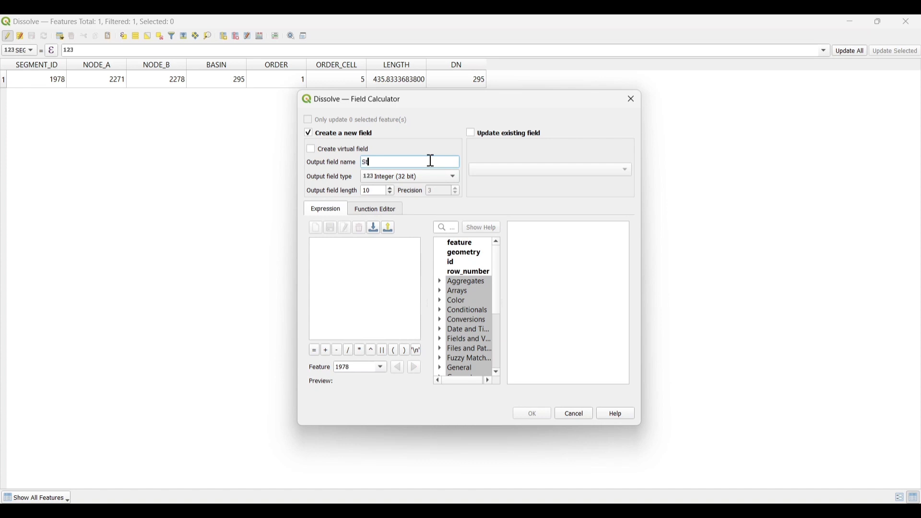
pyautogui.write('Stream_len')
pyautogui.click(421, 174)
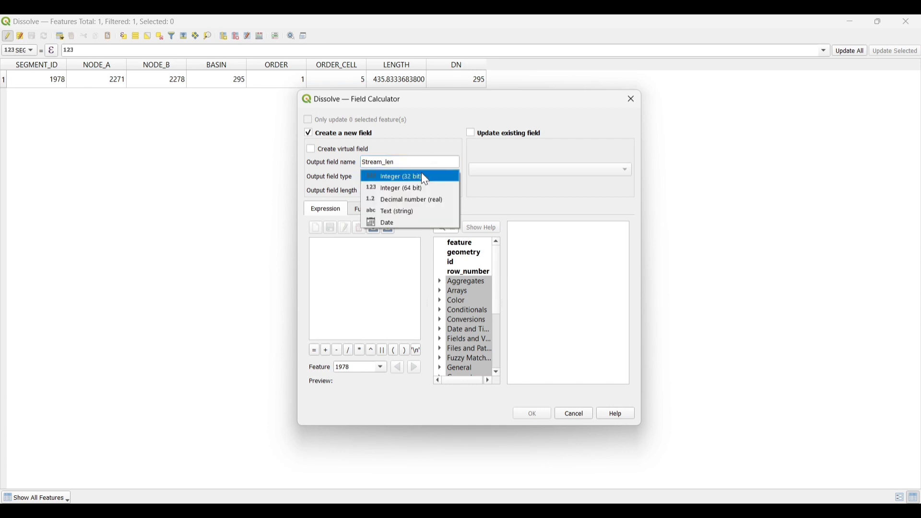
pyautogui.click(423, 201)
pyautogui.scroll(-2, 481, 315)
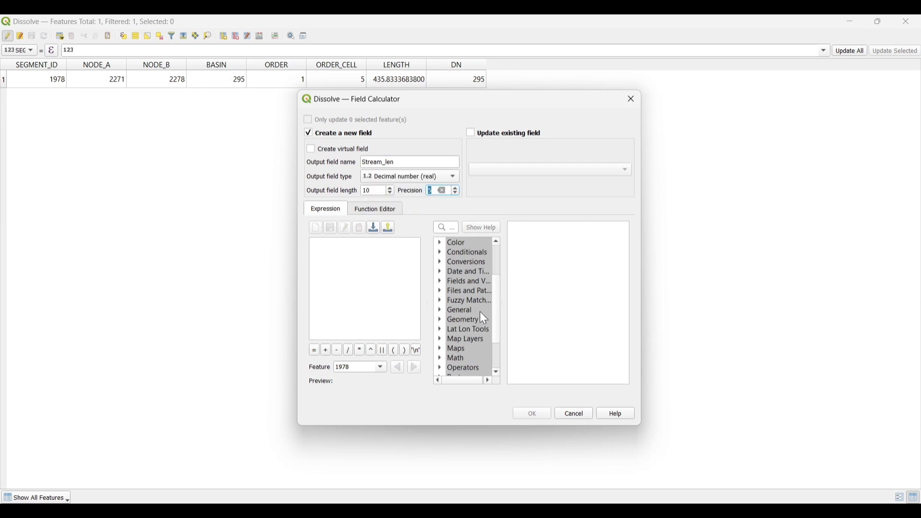
pyautogui.click(480, 317)
pyautogui.scroll(-15, 479, 316)
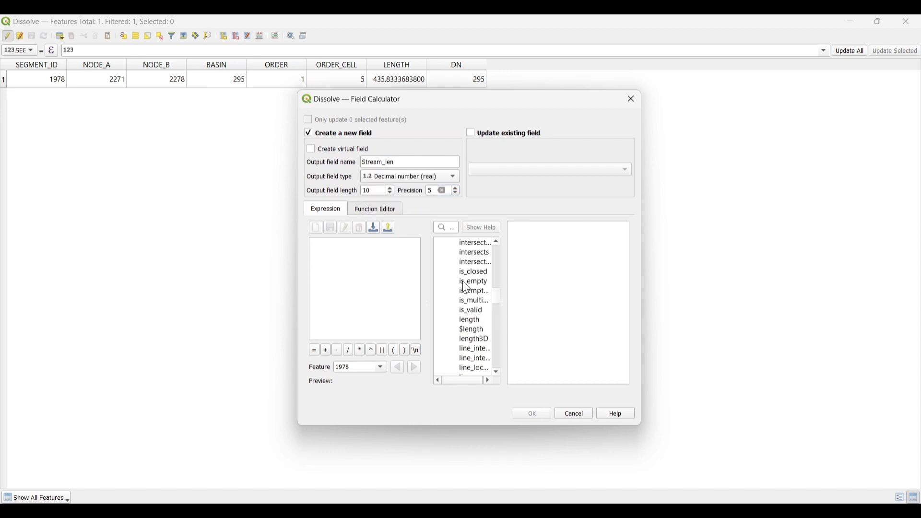
pyautogui.click(472, 331)
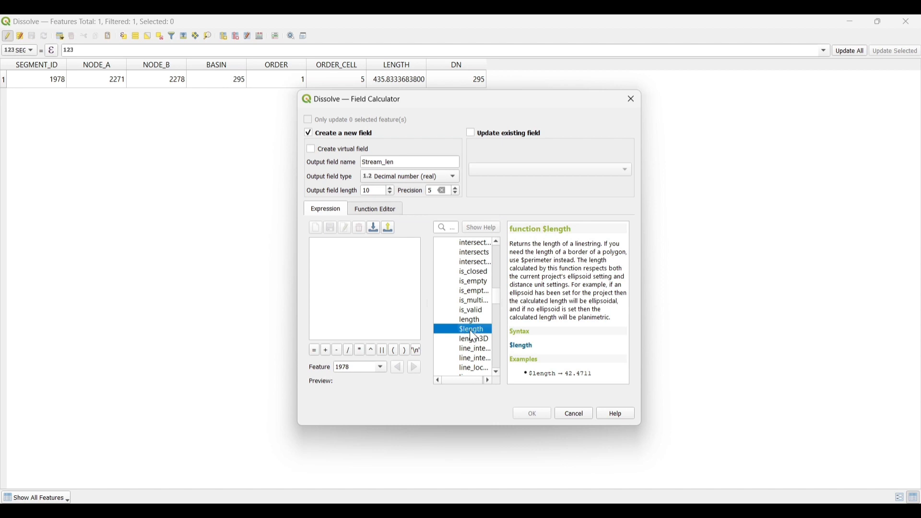
pyautogui.doubleClick(472, 330)
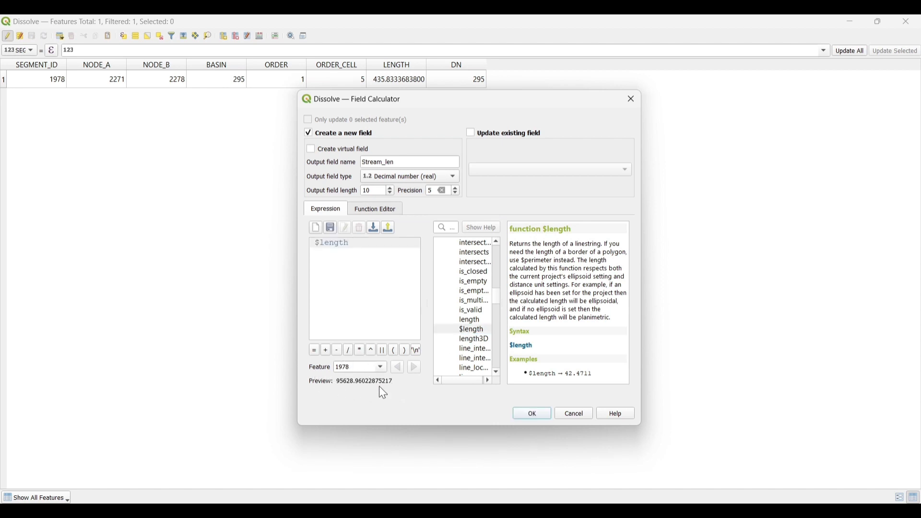
pyautogui.click(535, 416)
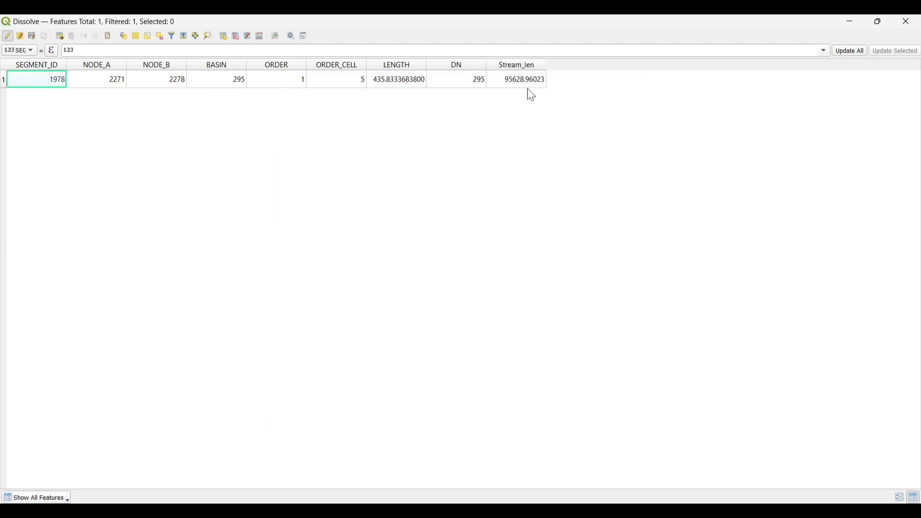
# Stop editing, save the Dissolve edits, and close its attribute table.
pyautogui.click(8, 36)
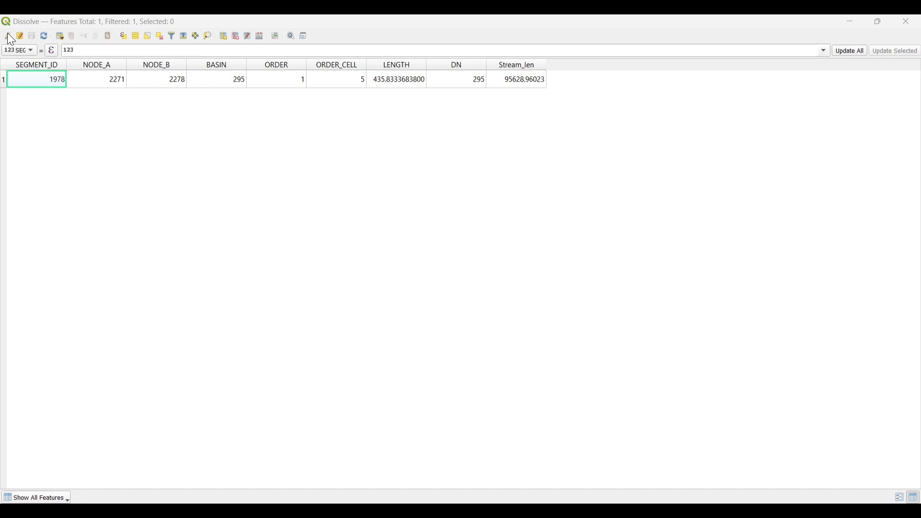
pyautogui.click(457, 273)
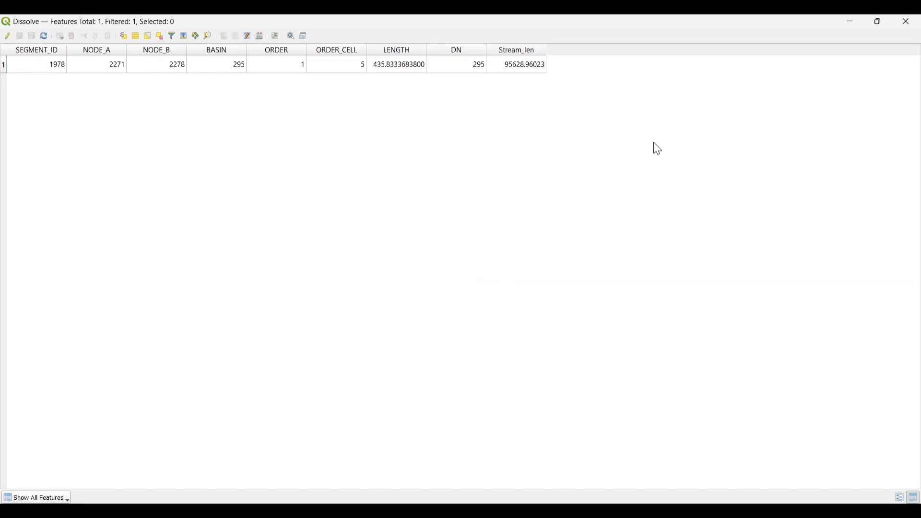
pyautogui.click(919, 23)
# Intersect Dissolve with River Basin, saving the result as Intersect.shp.
pyautogui.click(173, 36)
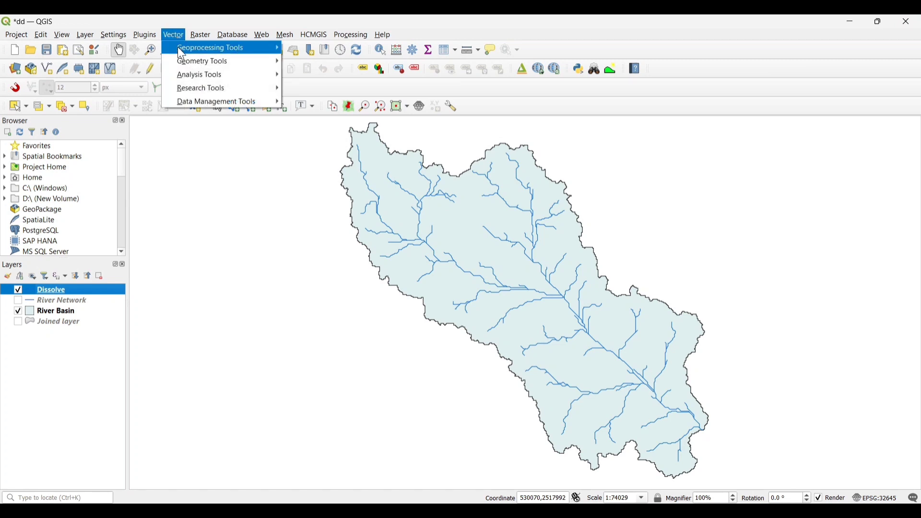
pyautogui.moveTo(177, 47)
pyautogui.click(311, 116)
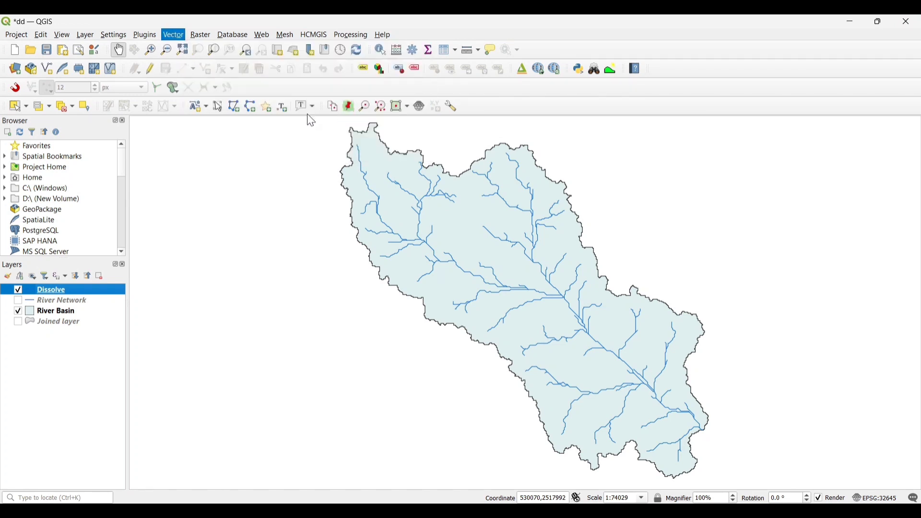
pyautogui.click(397, 100)
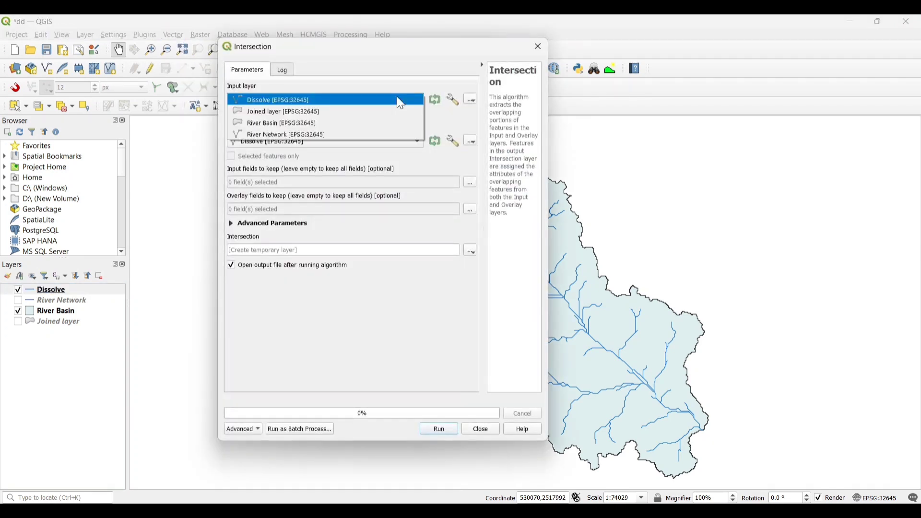
pyautogui.click(397, 99)
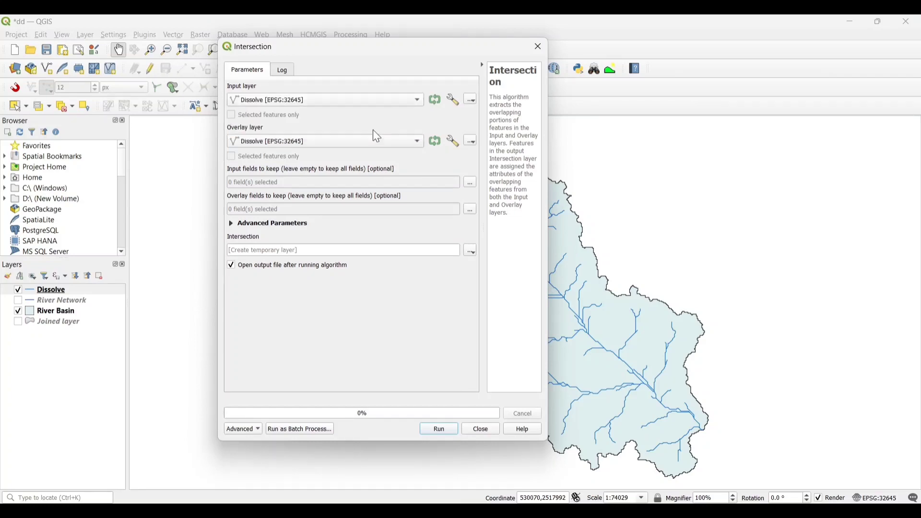
pyautogui.click(362, 143)
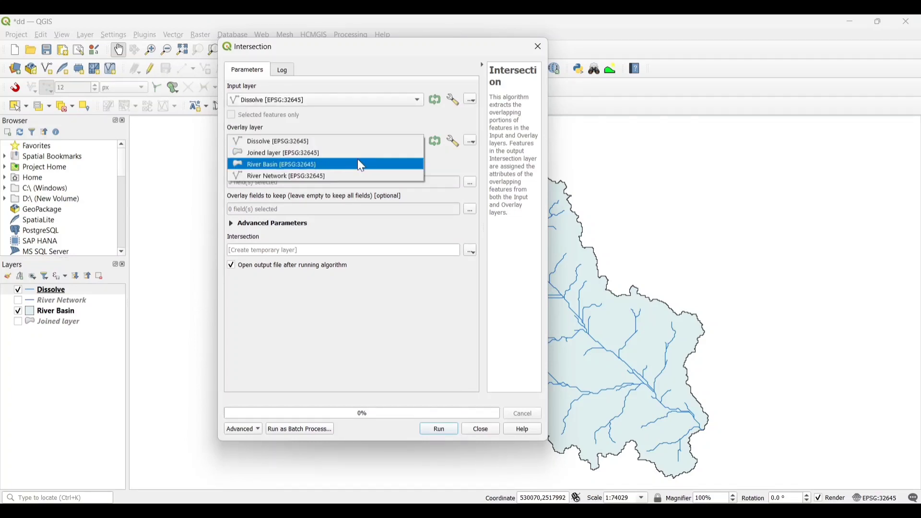
pyautogui.click(357, 163)
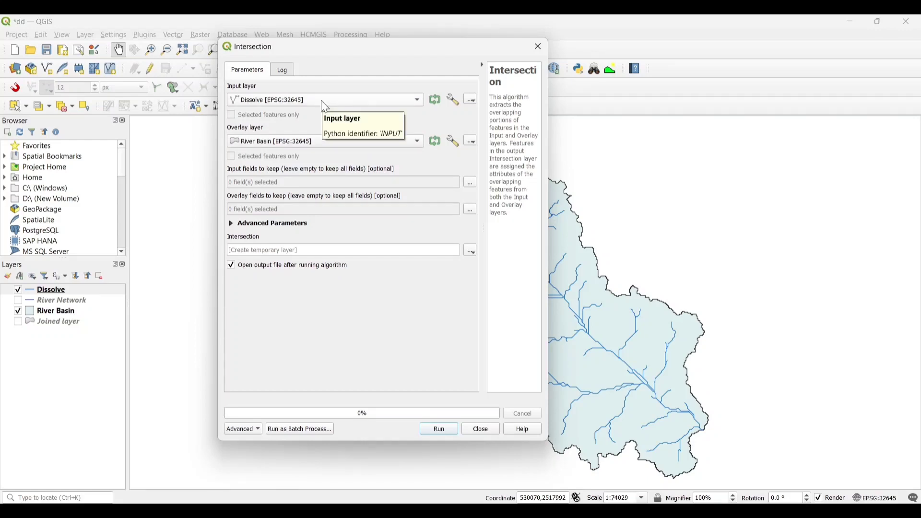
pyautogui.click(469, 250)
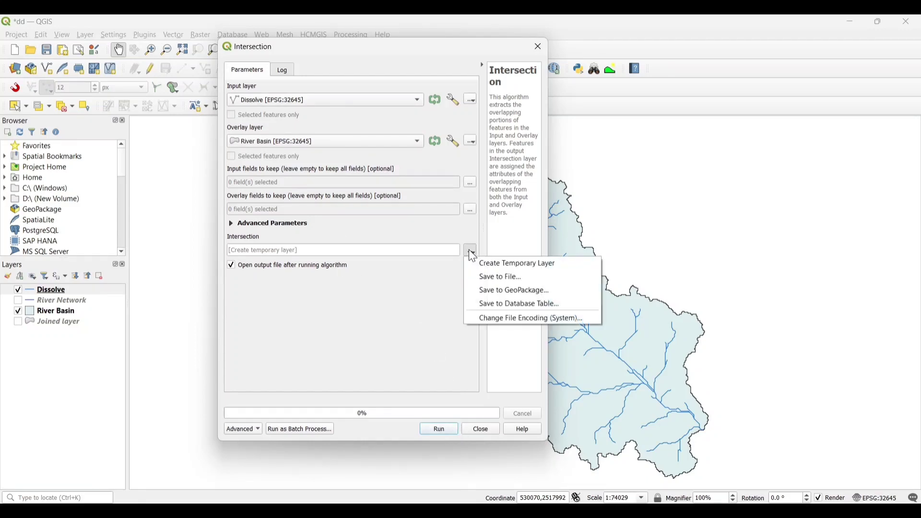
pyautogui.click(481, 274)
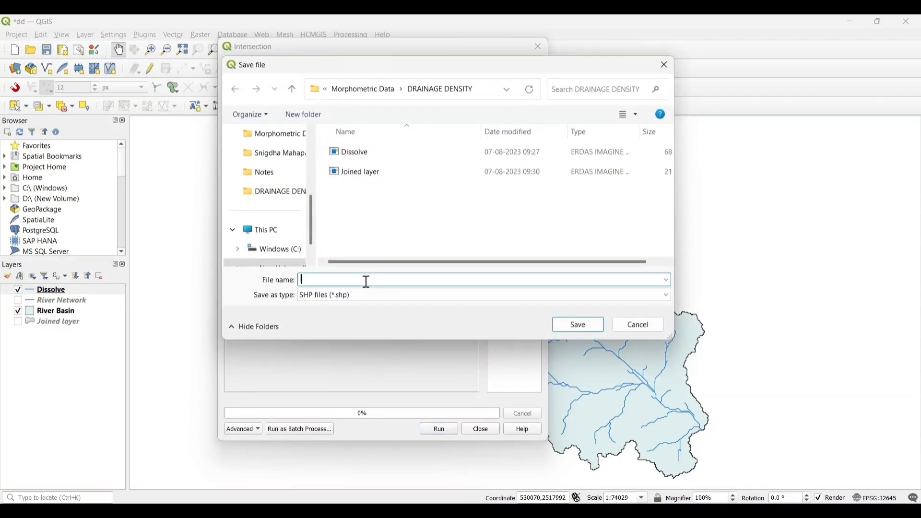
pyautogui.write('Intersect')
pyautogui.click(581, 327)
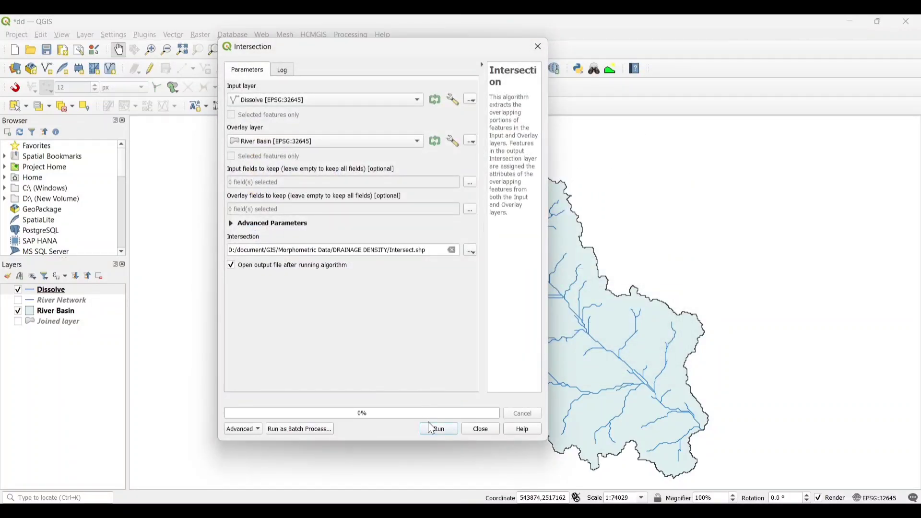
pyautogui.click(439, 428)
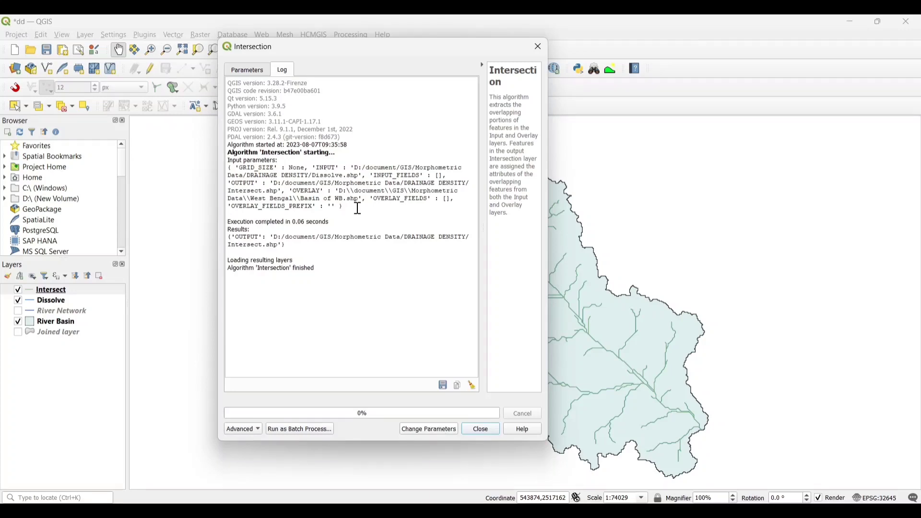
# Close Intersection, hide Dissolve, and open the Intersect attribute table.
pyautogui.click(488, 428)
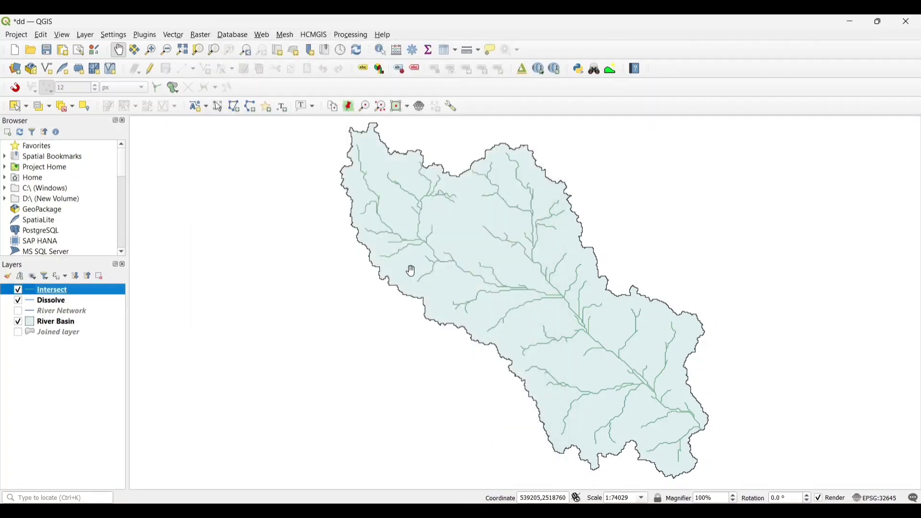
pyautogui.click(18, 301)
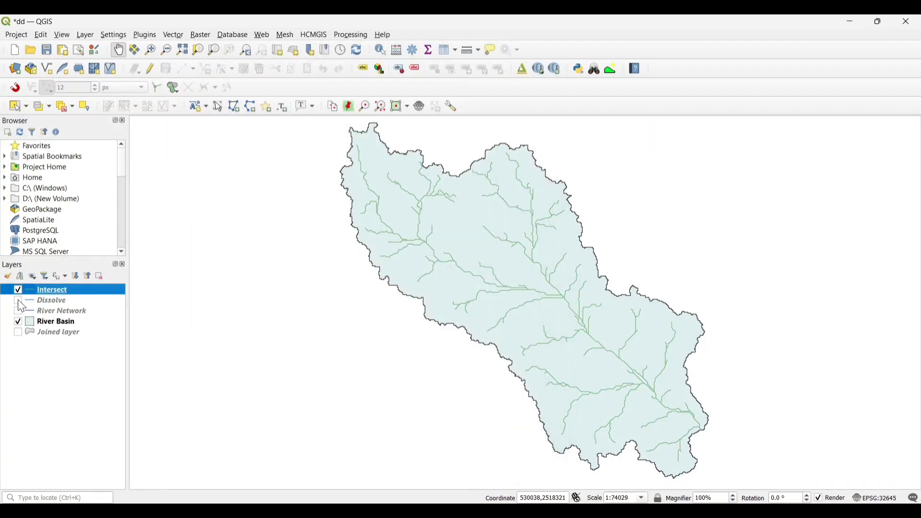
pyautogui.rightClick(46, 291)
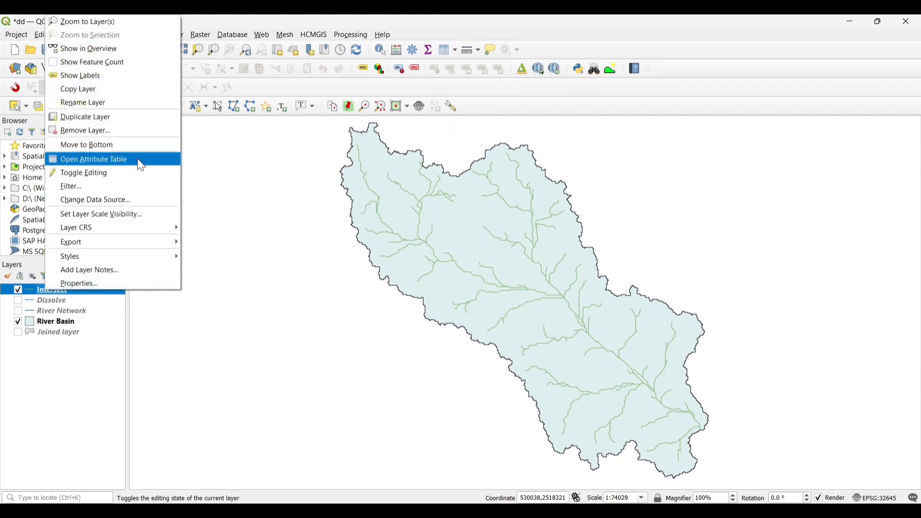
pyautogui.click(141, 165)
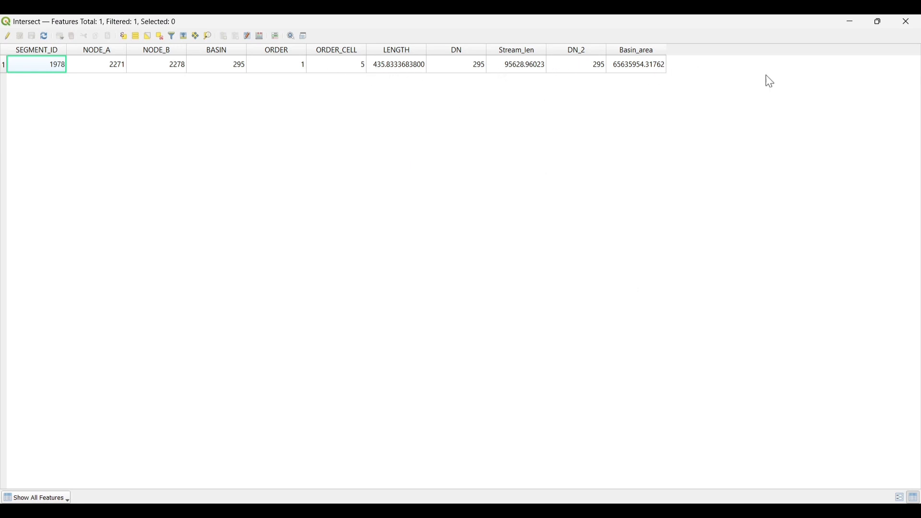
# Add a decimal Drainage_d field (length 20, precision 10) as "Stream_len" / "Basin_area".
pyautogui.click(261, 37)
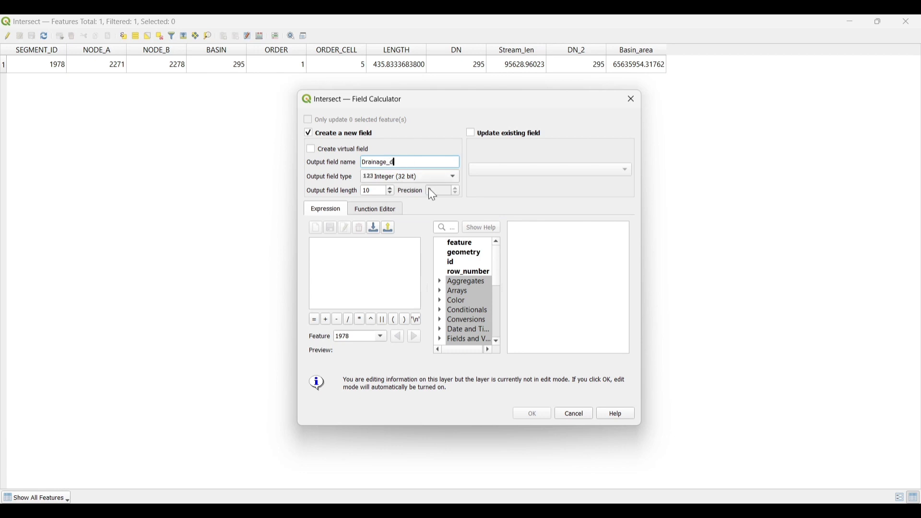
pyautogui.click(407, 177)
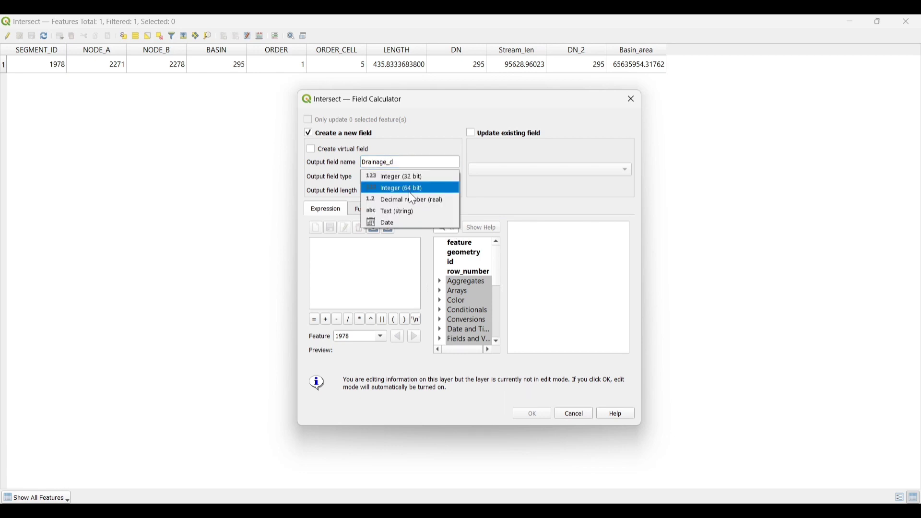
pyautogui.click(411, 200)
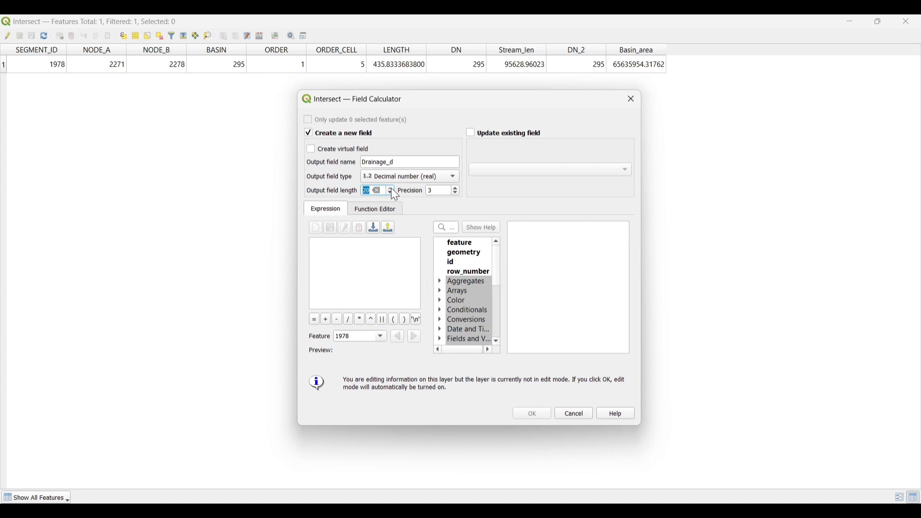
pyautogui.click(455, 189)
pyautogui.scroll(-1, 472, 290)
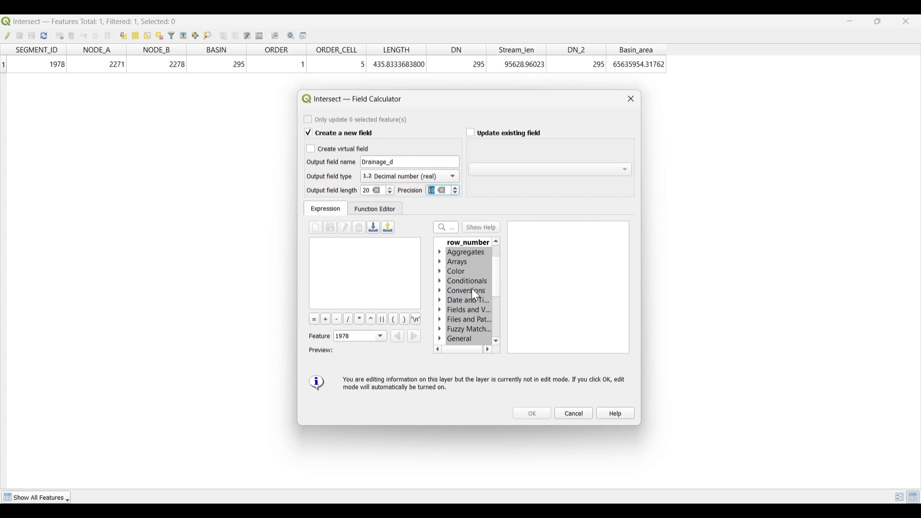
pyautogui.click(439, 310)
pyautogui.scroll(-3, 447, 312)
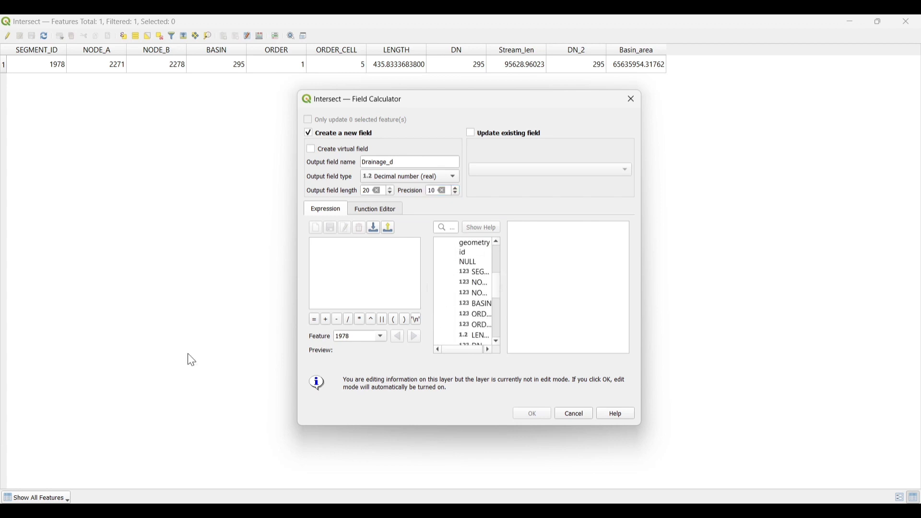
pyautogui.scroll(-2, 469, 280)
pyautogui.doubleClick(477, 298)
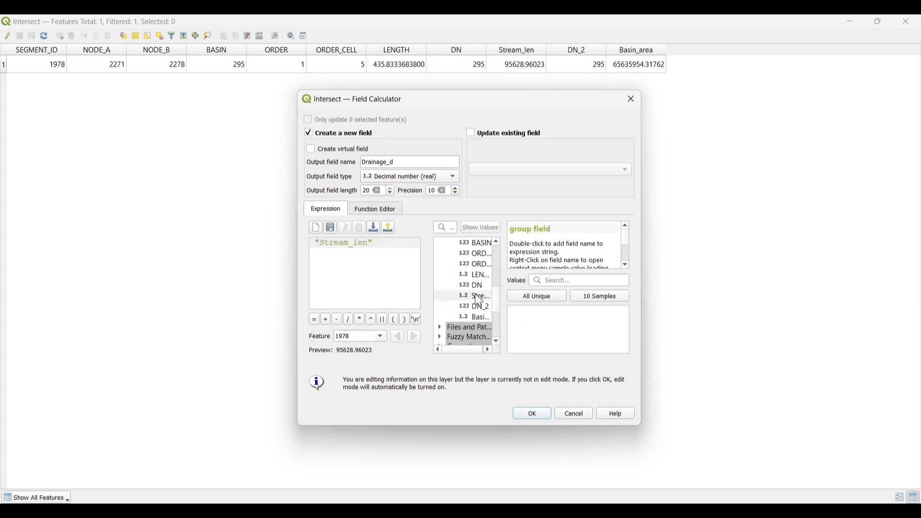
pyautogui.click(349, 319)
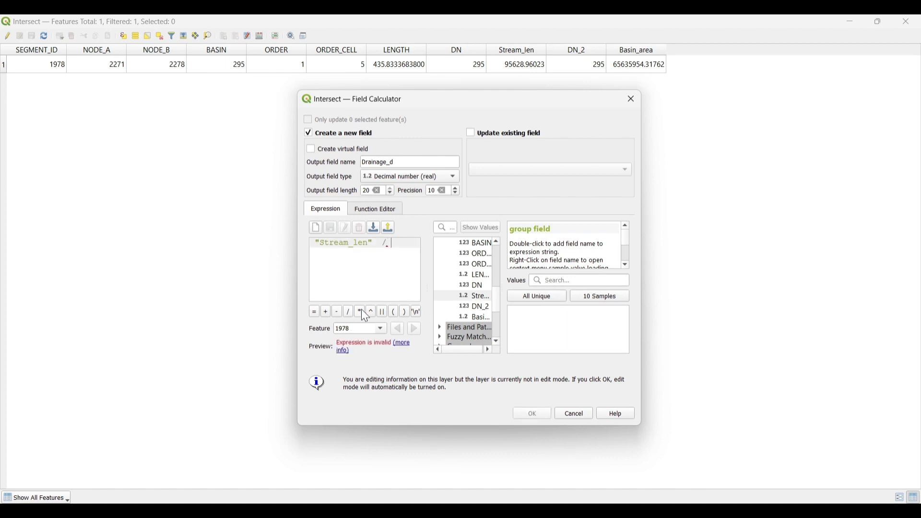
pyautogui.doubleClick(476, 318)
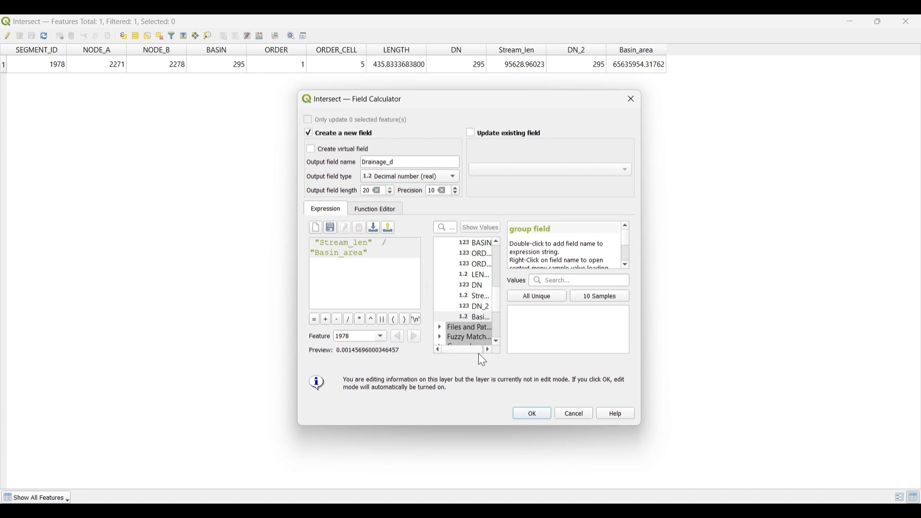
pyautogui.click(525, 414)
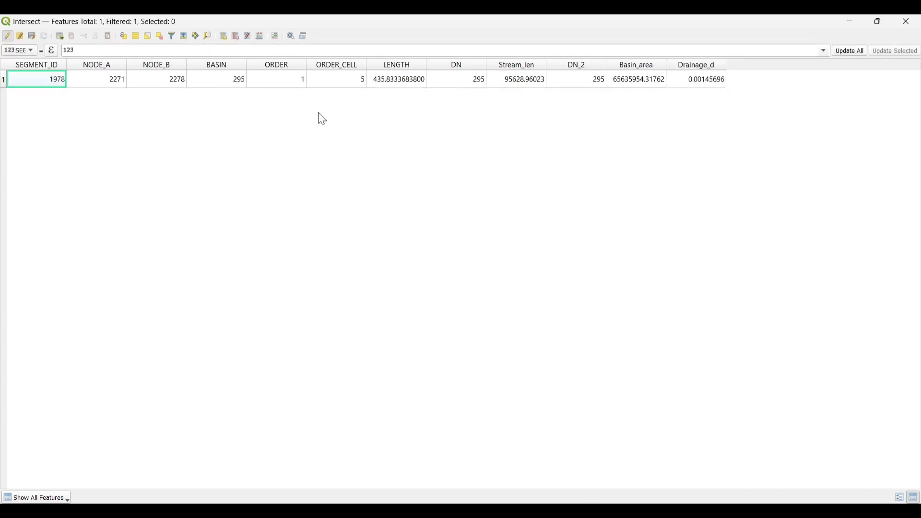
# Stop editing Intersect, save its edits, and close the attribute table.
pyautogui.click(7, 35)
pyautogui.click(456, 274)
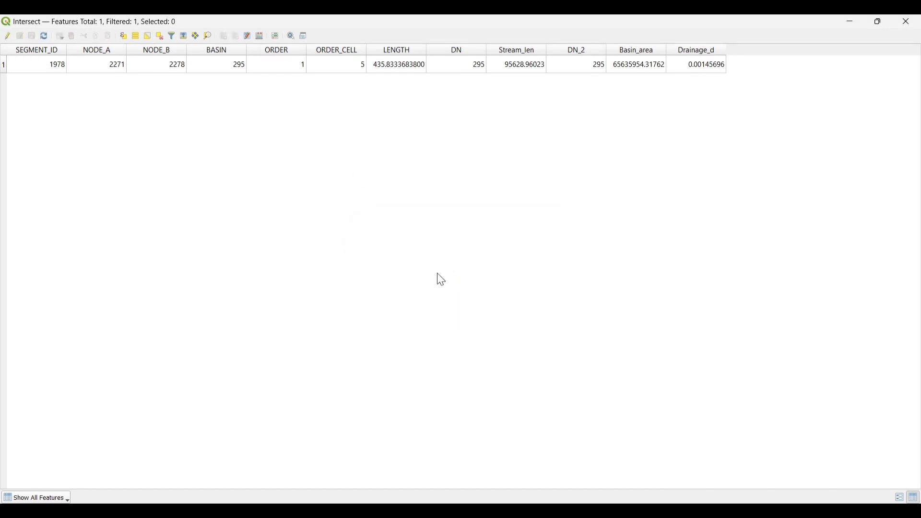
pyautogui.click(907, 21)
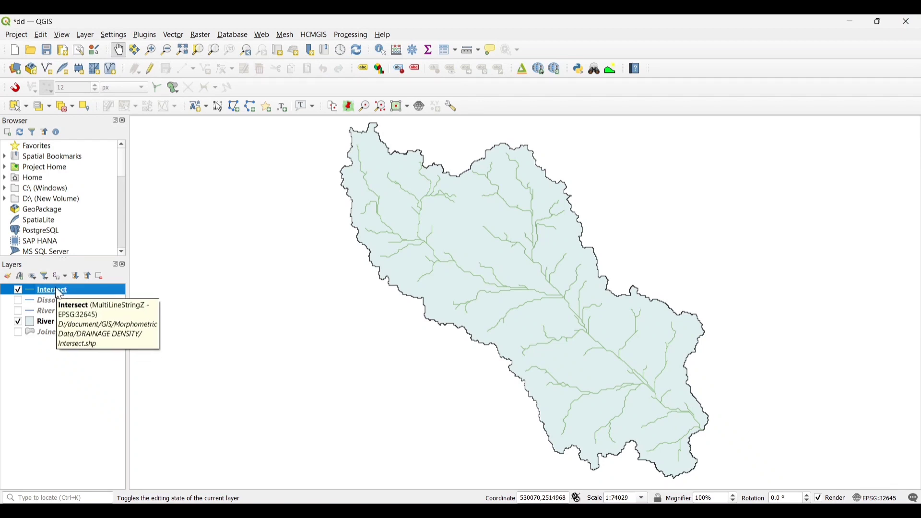
# Switch the Intersect symbology to Categorized by Drainage_d and classify it.
pyautogui.rightClick(57, 293)
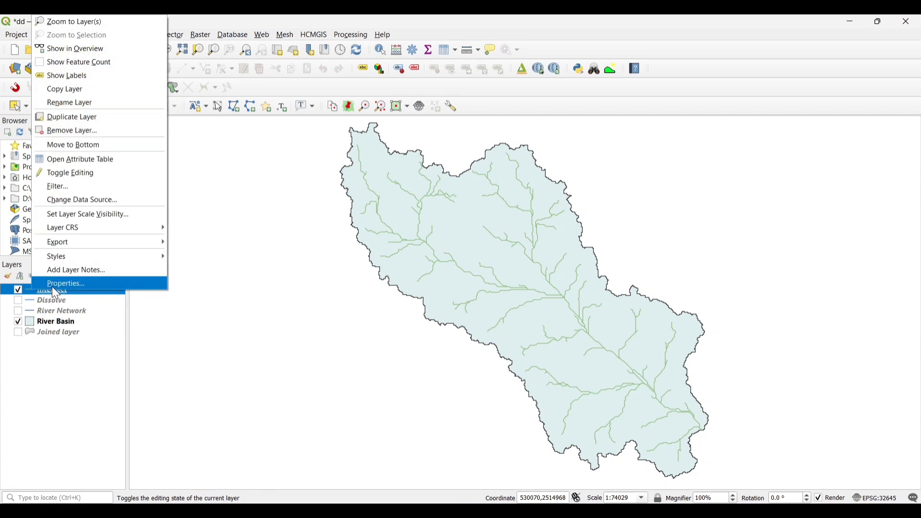
pyautogui.click(55, 287)
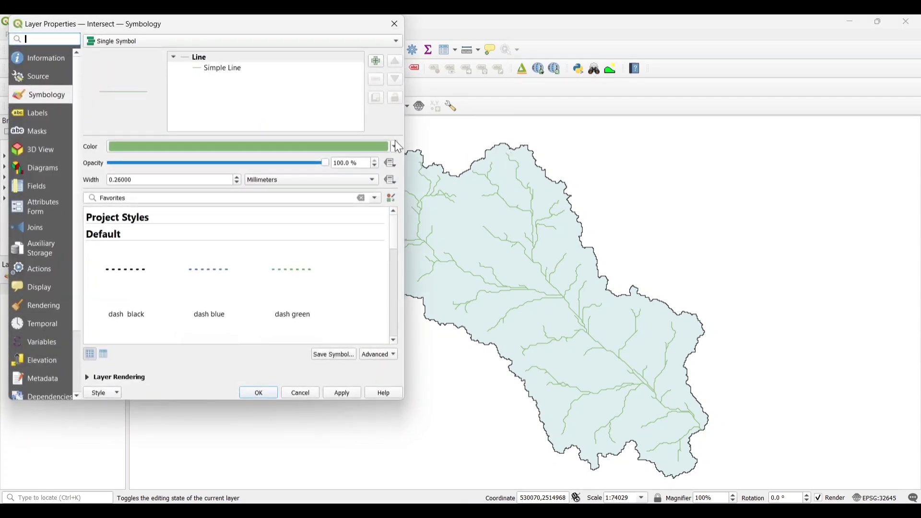
pyautogui.click(399, 147)
pyautogui.click(179, 353)
pyautogui.click(140, 41)
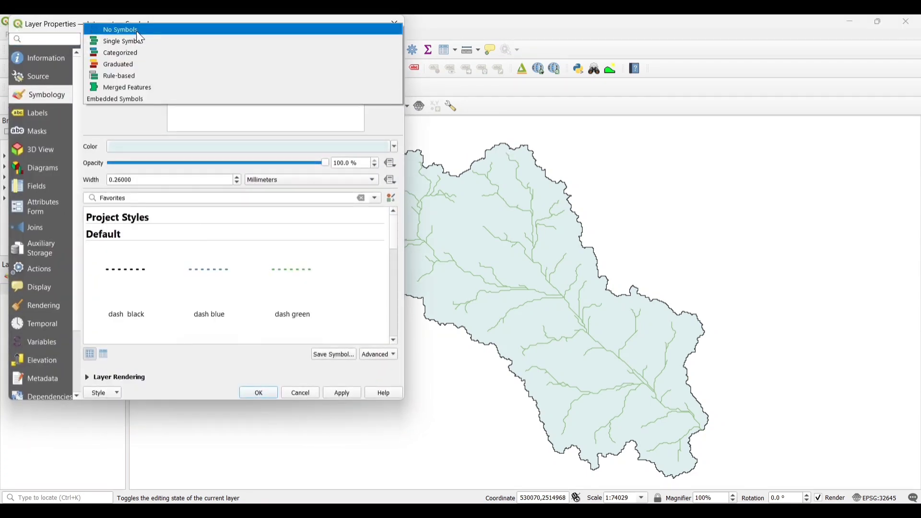
pyautogui.click(131, 52)
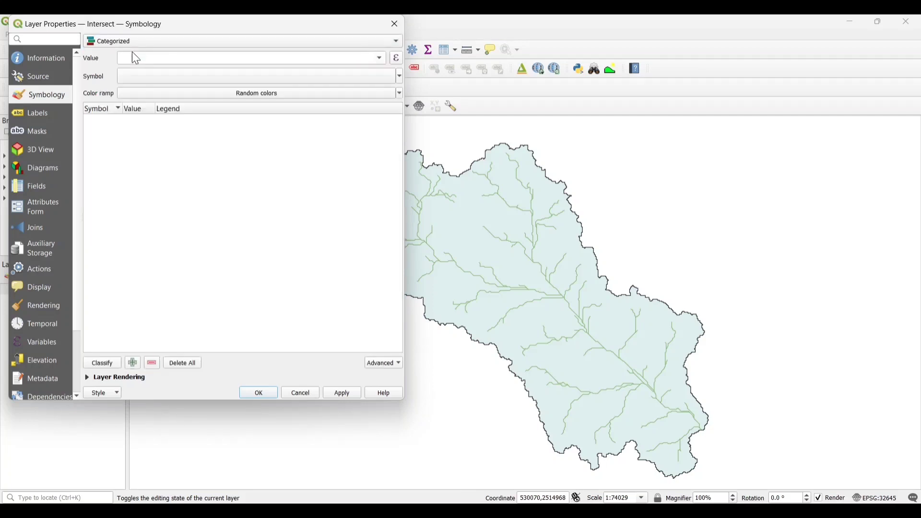
pyautogui.click(379, 58)
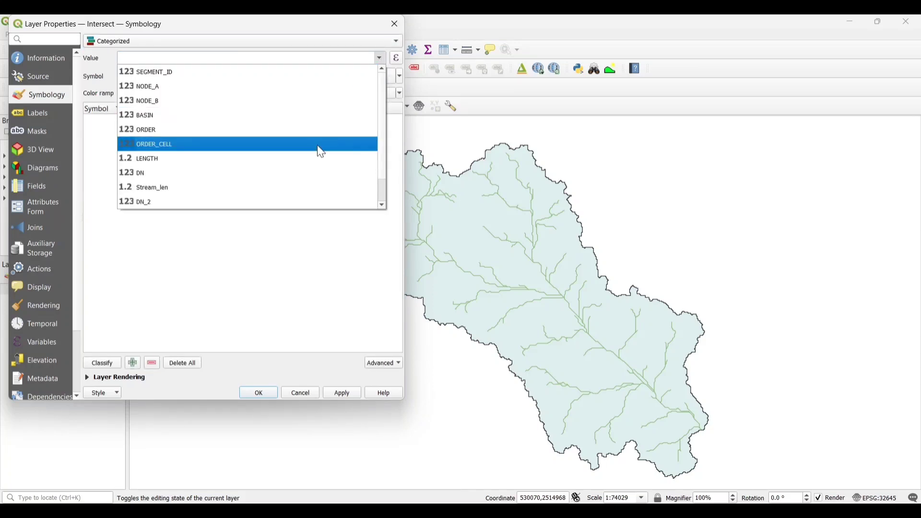
pyautogui.scroll(-1, 305, 155)
pyautogui.click(282, 202)
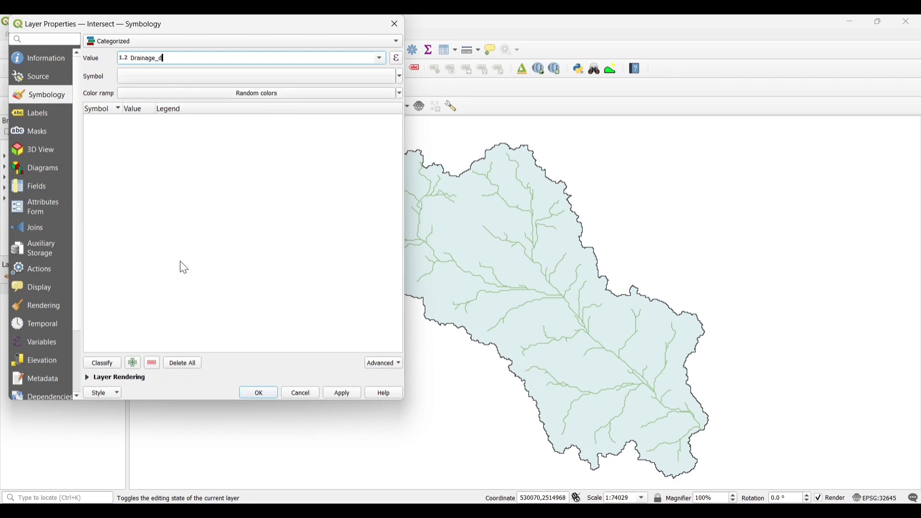
pyautogui.click(115, 363)
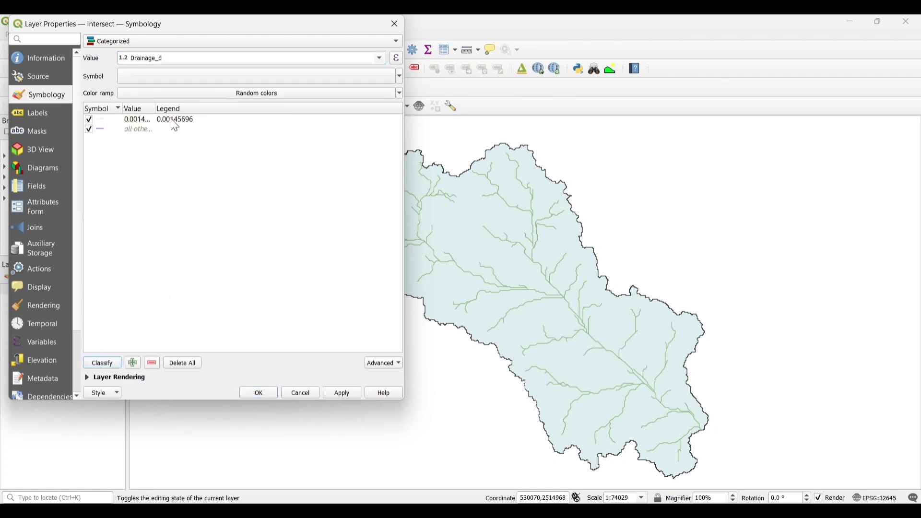
# Give the 0.00145696 class a wider pale blue line and apply the style.
pyautogui.doubleClick(100, 120)
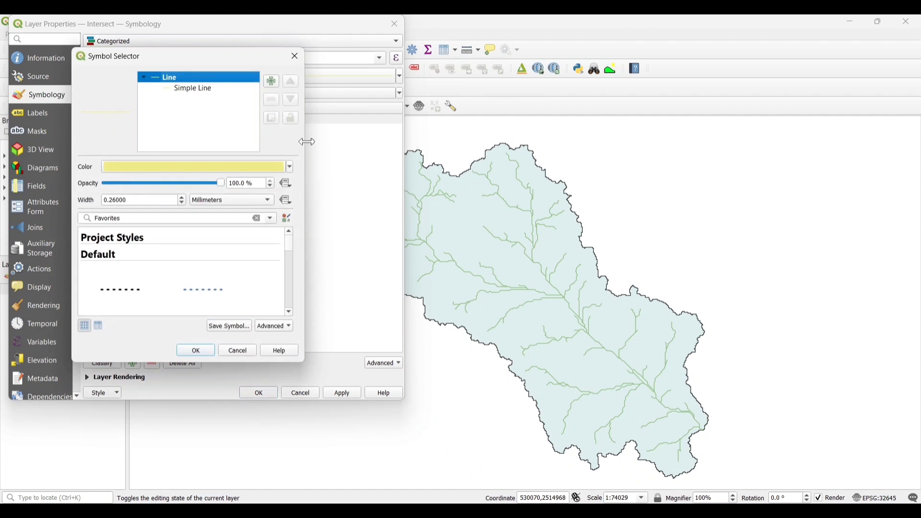
pyautogui.click(290, 166)
pyautogui.click(136, 337)
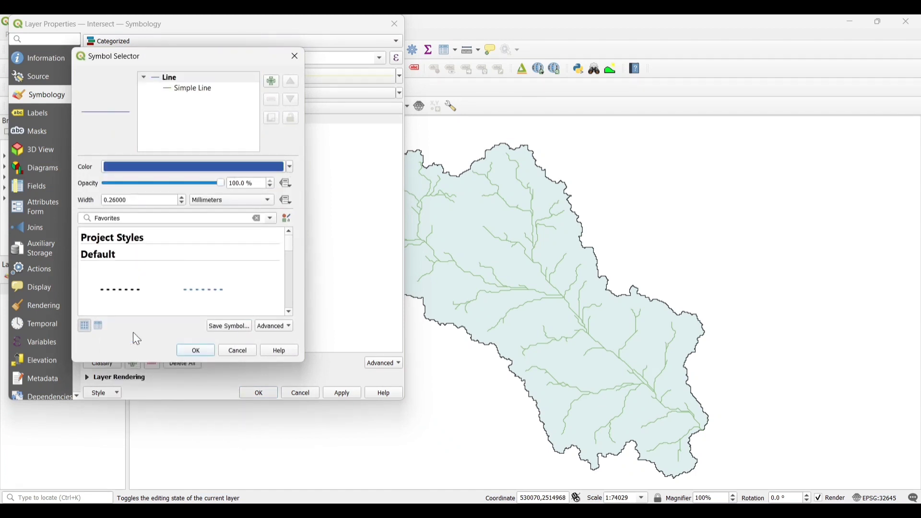
pyautogui.click(291, 168)
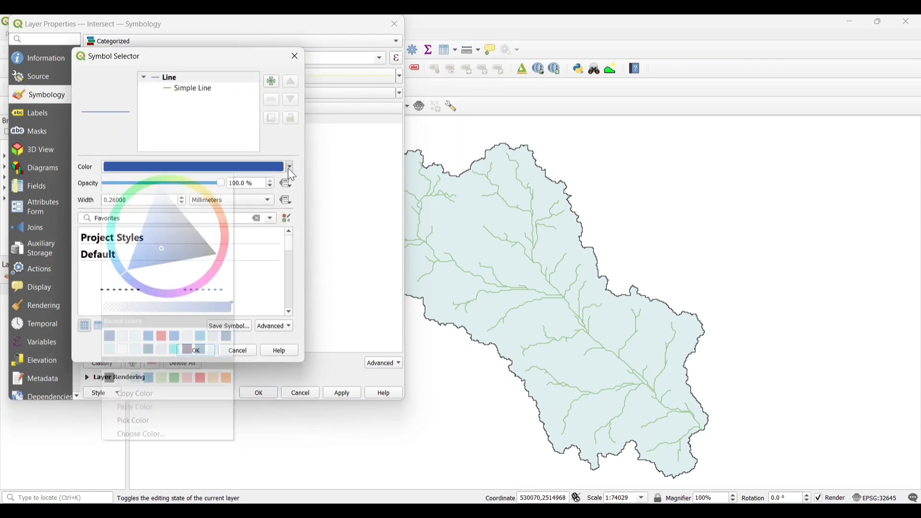
pyautogui.click(198, 348)
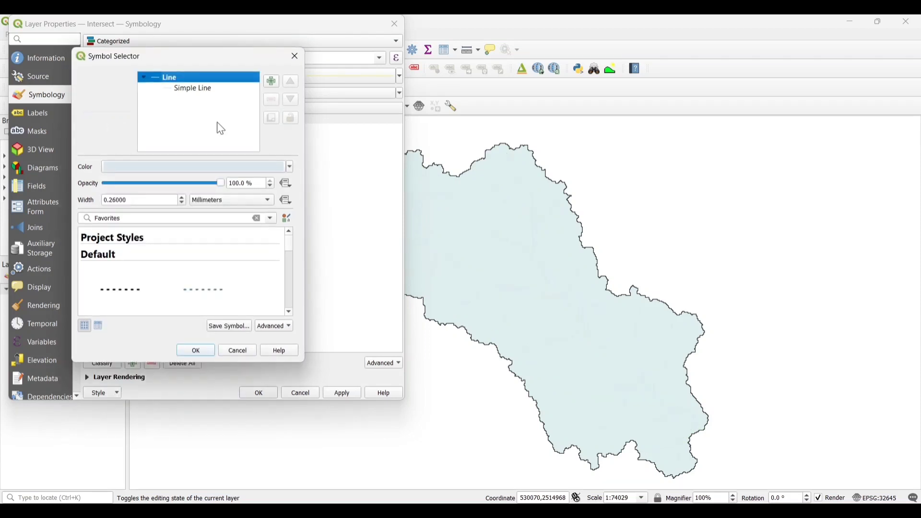
pyautogui.click(182, 198)
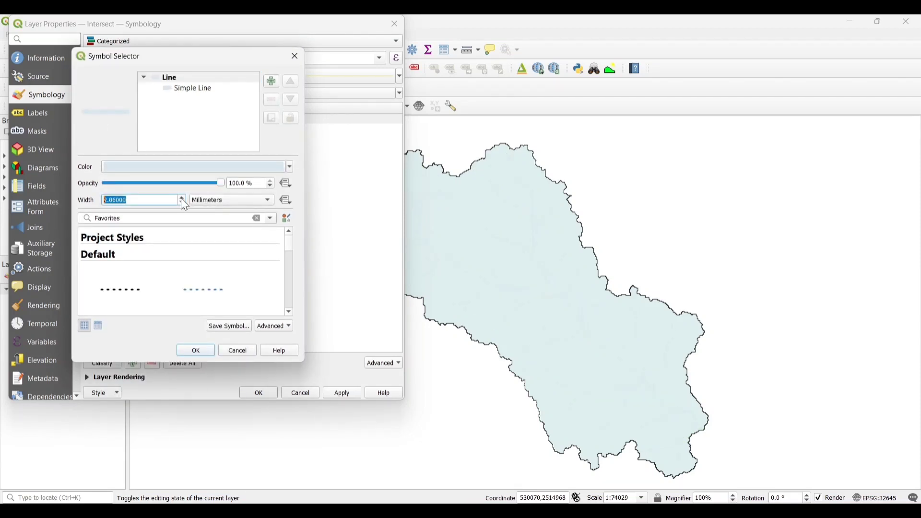
pyautogui.press('Return')
pyautogui.click(340, 394)
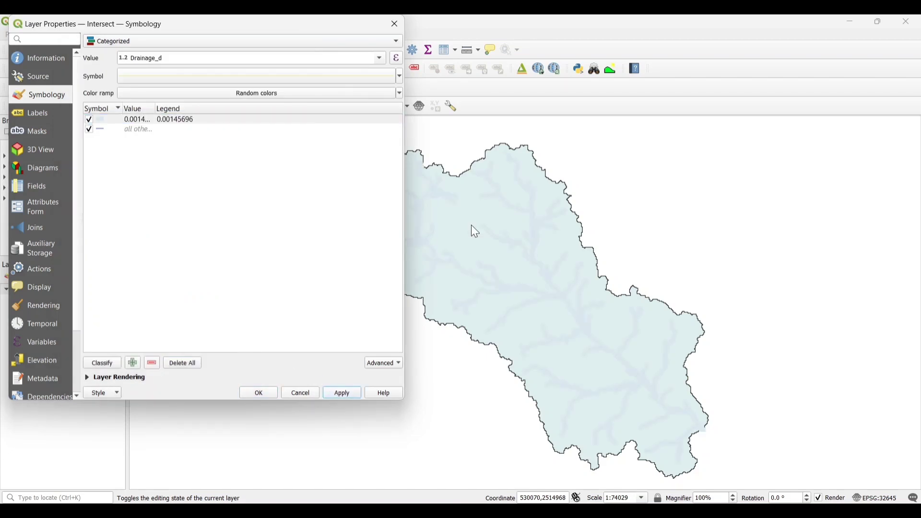
pyautogui.click(259, 395)
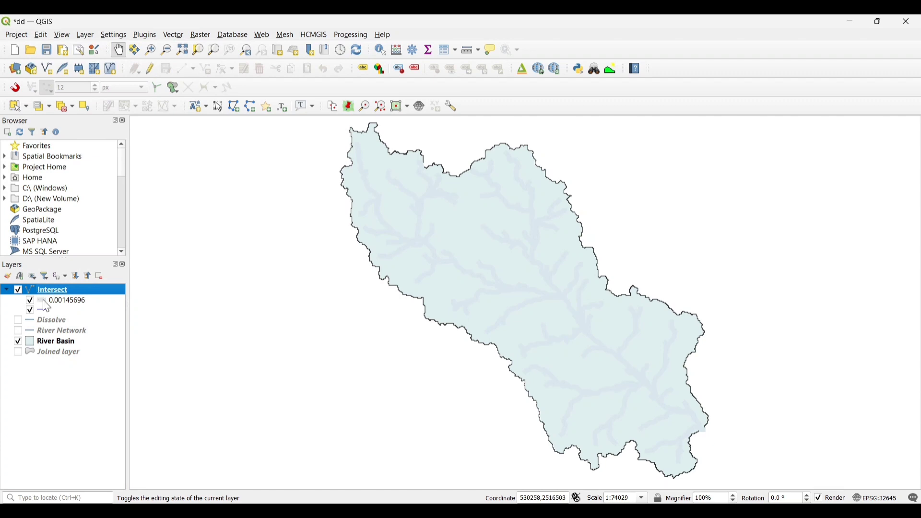
# Hide the 'all other values' class in the Intersect layer's legend.
pyautogui.click(30, 311)
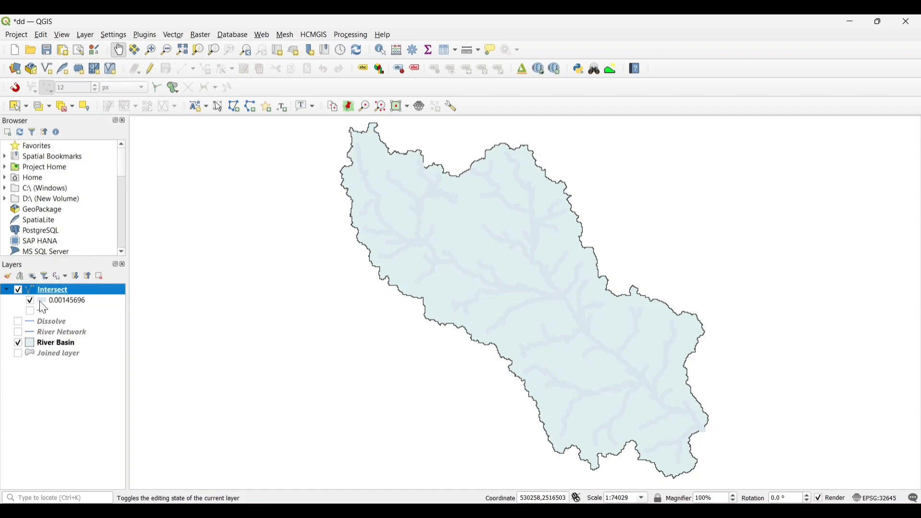
pyautogui.click(7, 291)
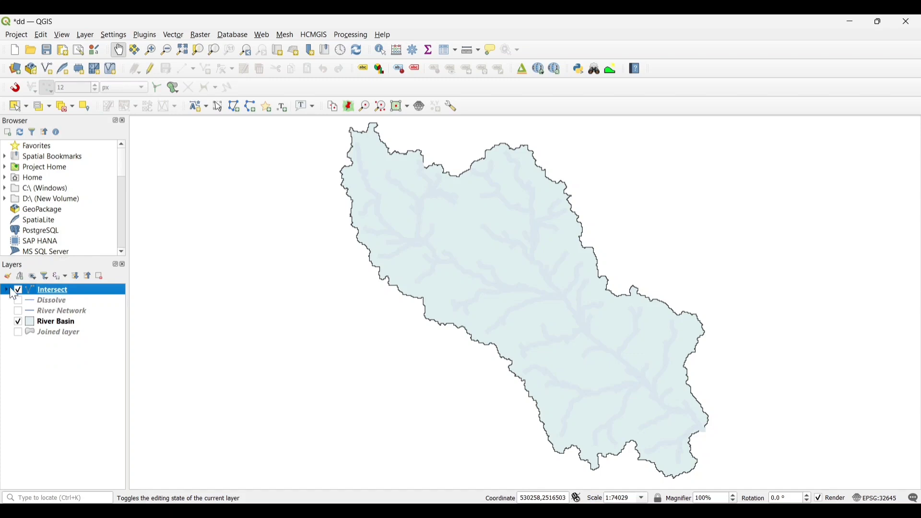
pyautogui.click(7, 291)
# Colour the 0.00145696 Intersect stream class light cyan, then bring up River Basin's layer properties.
pyautogui.doubleClick(42, 301)
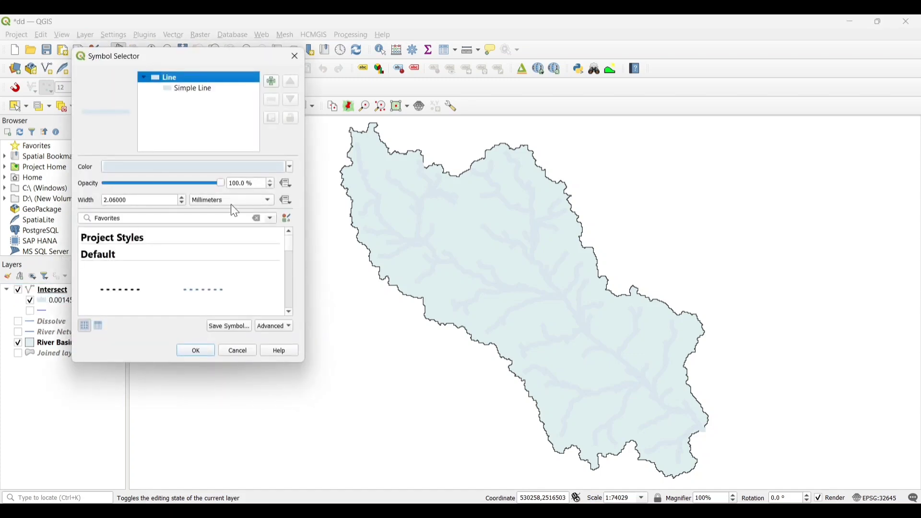
pyautogui.click(290, 166)
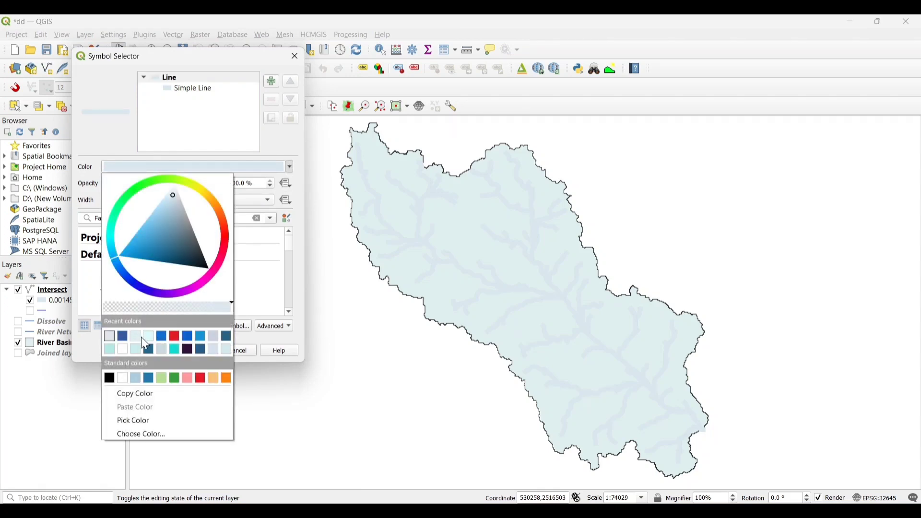
pyautogui.click(110, 350)
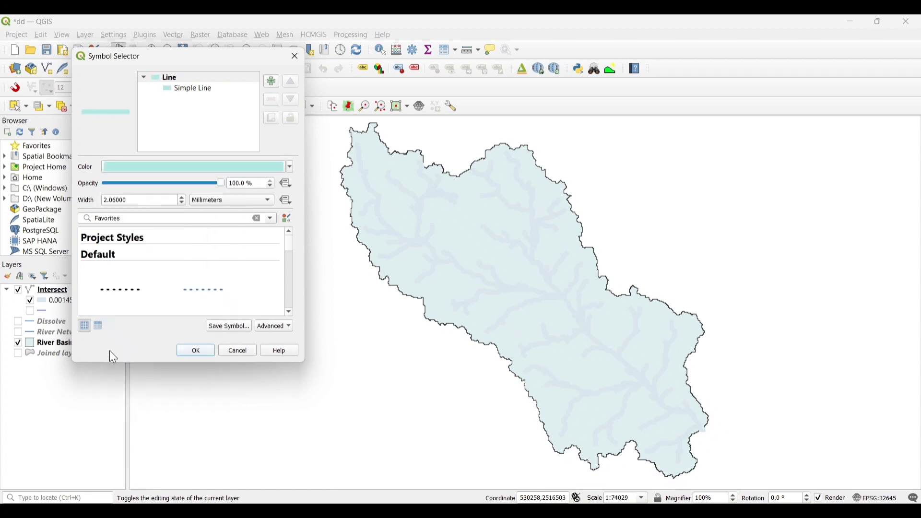
pyautogui.click(196, 350)
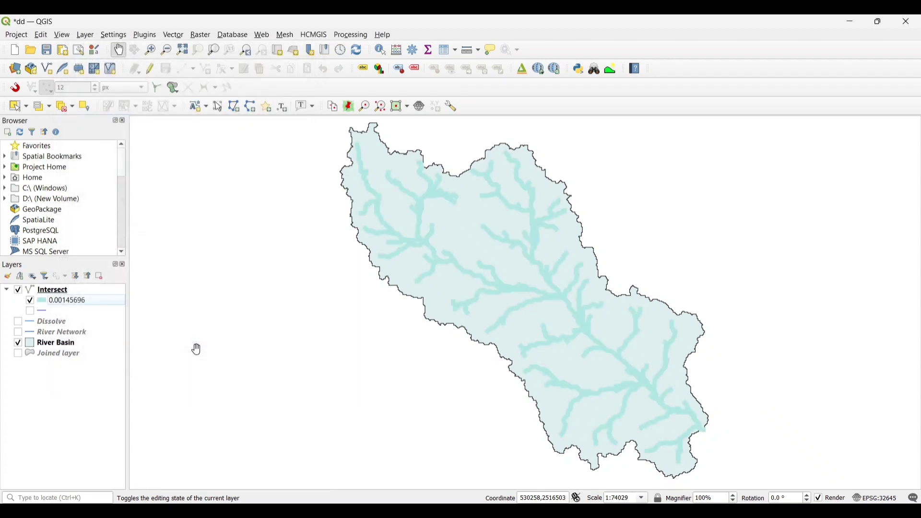
pyautogui.doubleClick(35, 344)
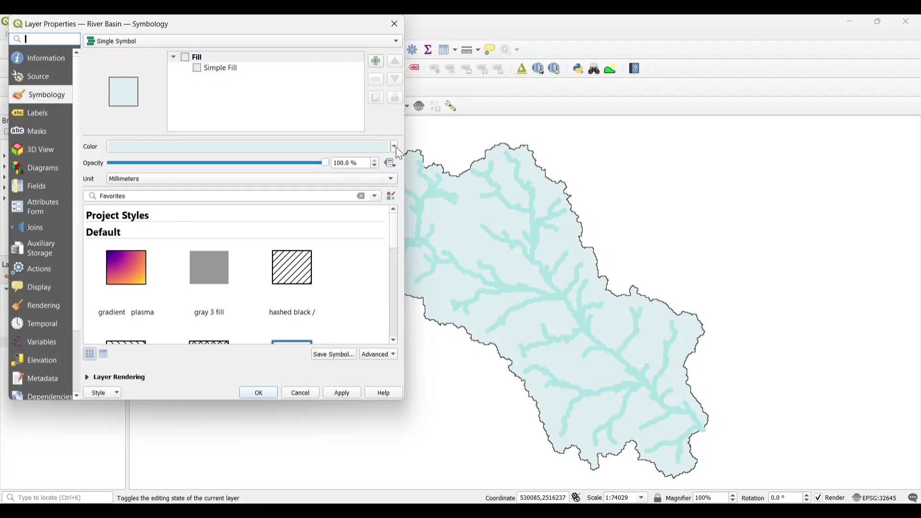
# Give the River Basin polygon a white fill and move River Network to the top of the layers.
pyautogui.click(396, 148)
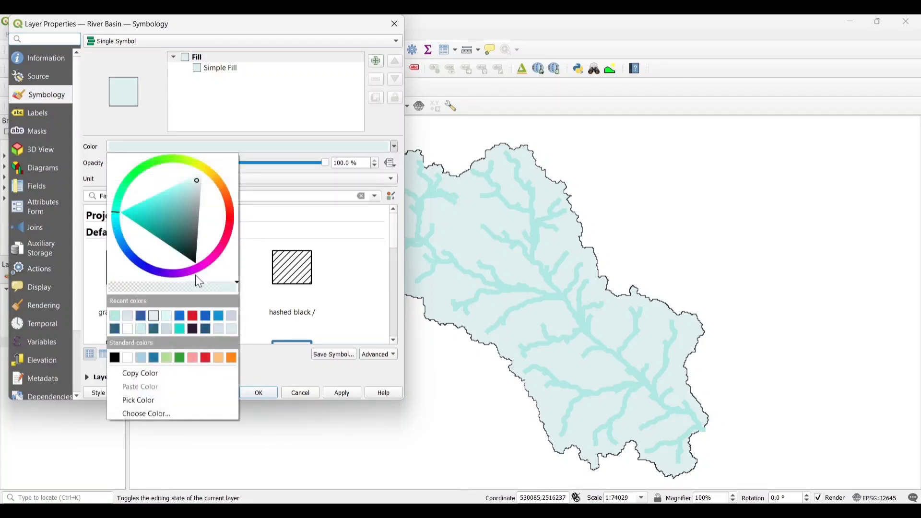
pyautogui.click(132, 329)
pyautogui.click(338, 391)
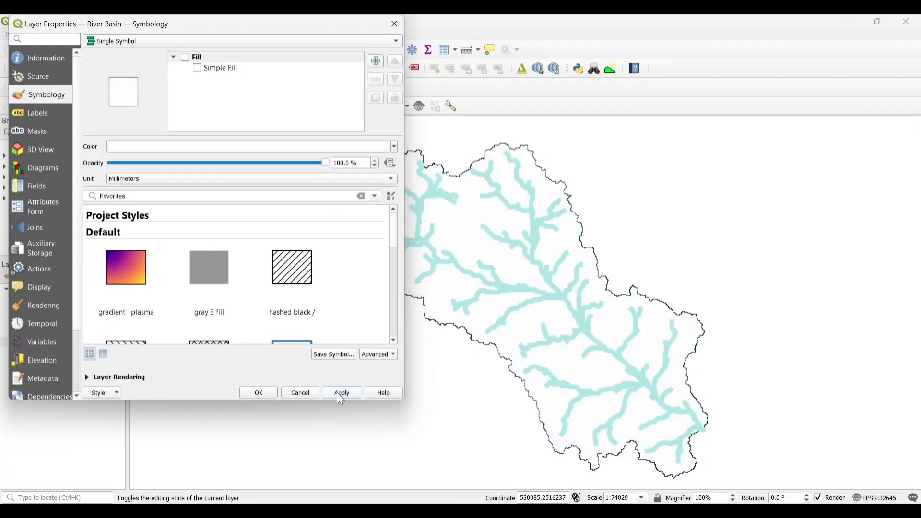
pyautogui.click(256, 393)
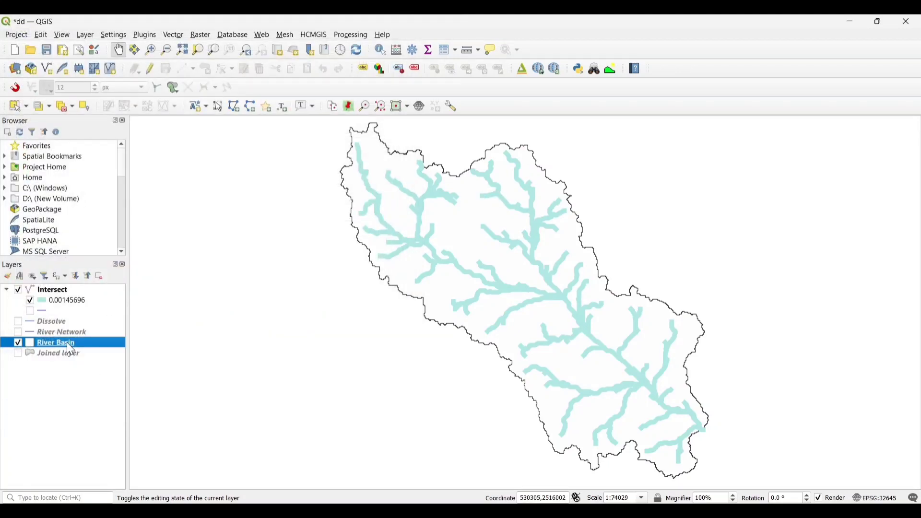
pyautogui.rightClick(54, 332)
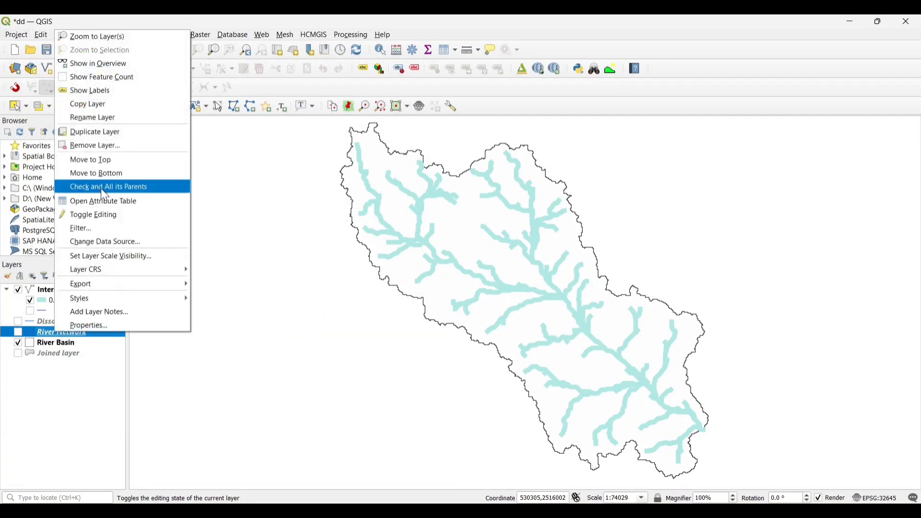
pyautogui.click(104, 164)
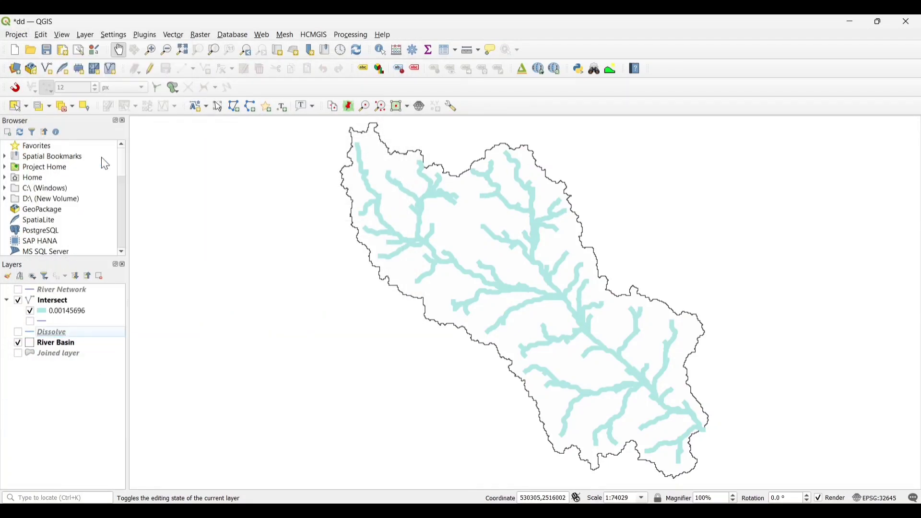
# Turn on River Network so its thin blue lines show over the wide cyan Intersect streams.
pyautogui.click(19, 291)
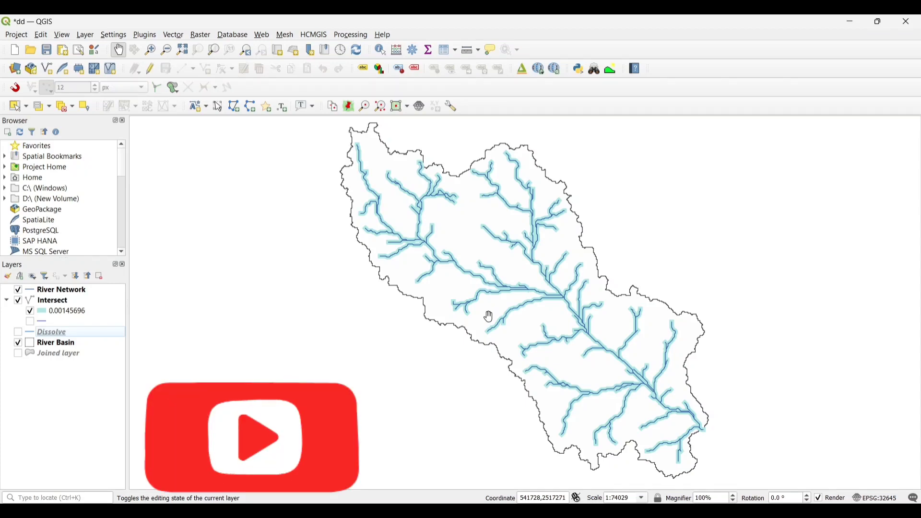
pyautogui.scroll(2, 488, 314)
pyautogui.scroll(-2, 505, 295)
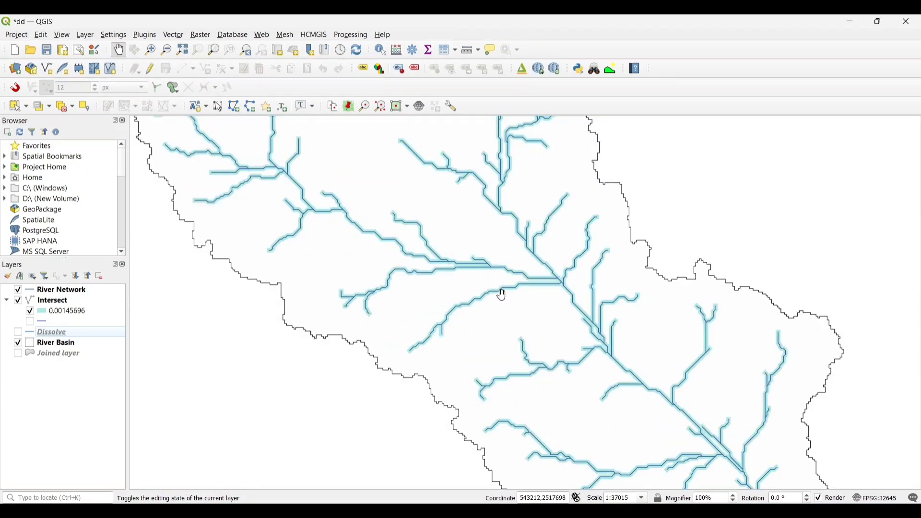